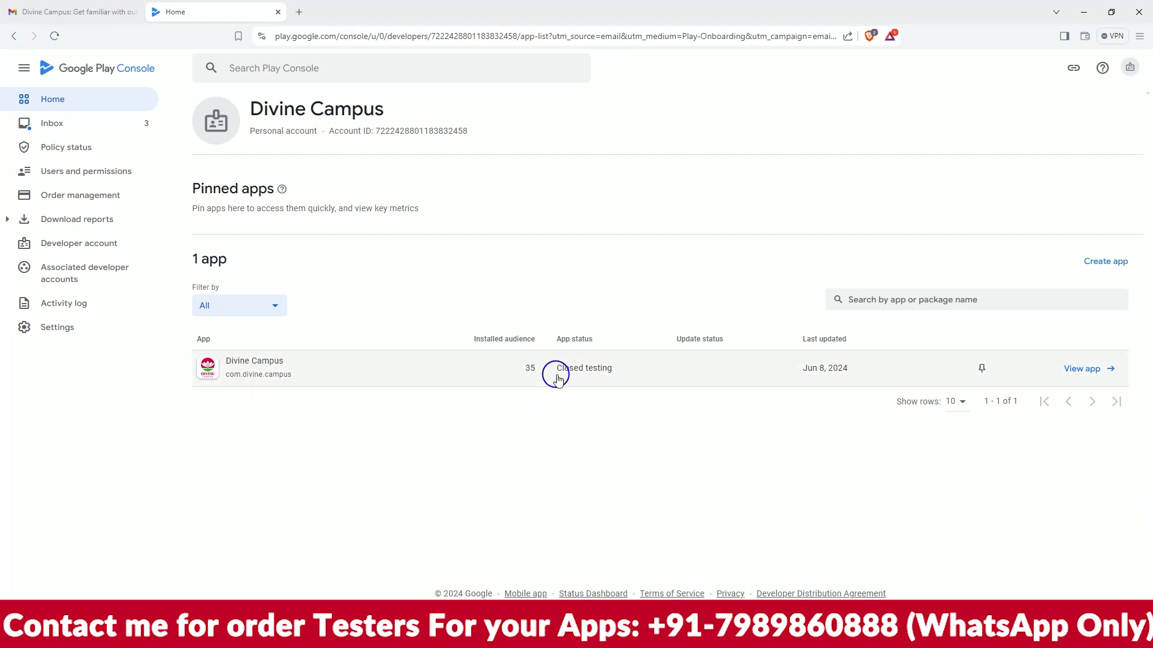
Step: Open the Divine Campus dashboard and highlight the not-ready-for-production message and 14-day testing requirement
click(556, 376)
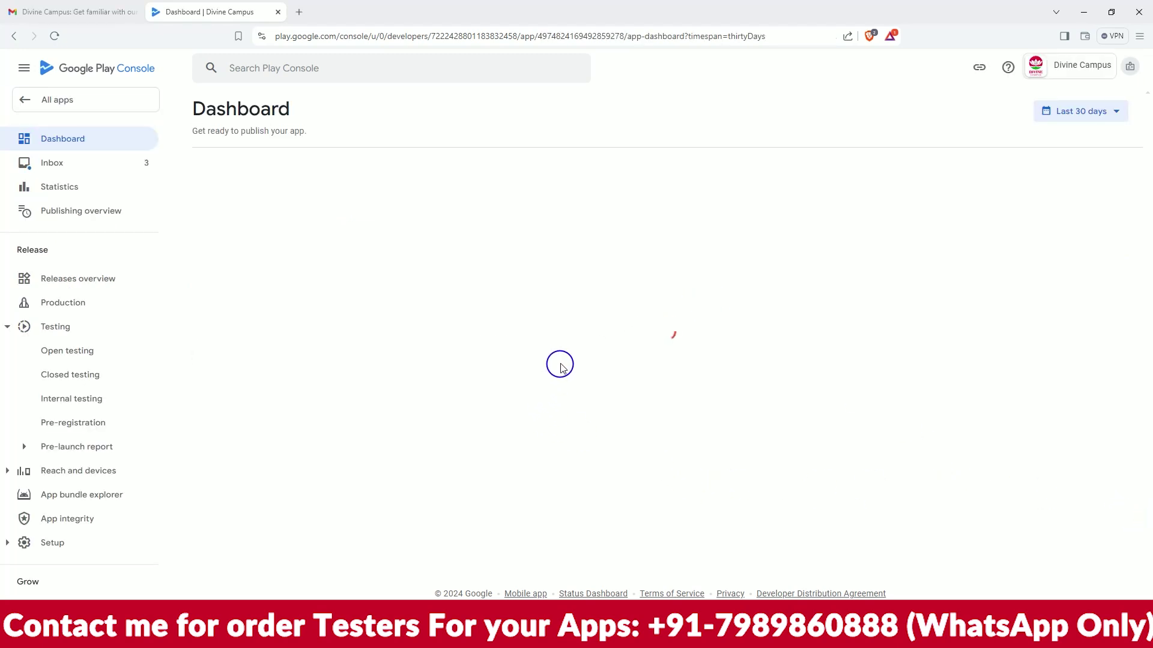
scroll(552, 359, down, 5)
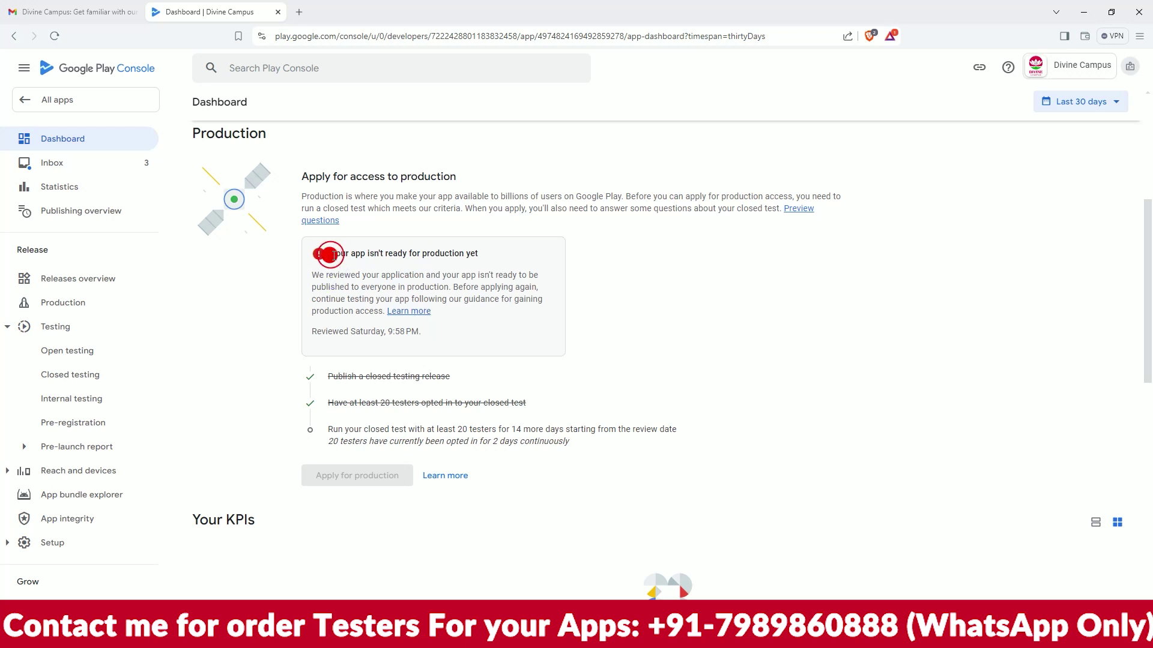
drag(333, 256, 478, 254)
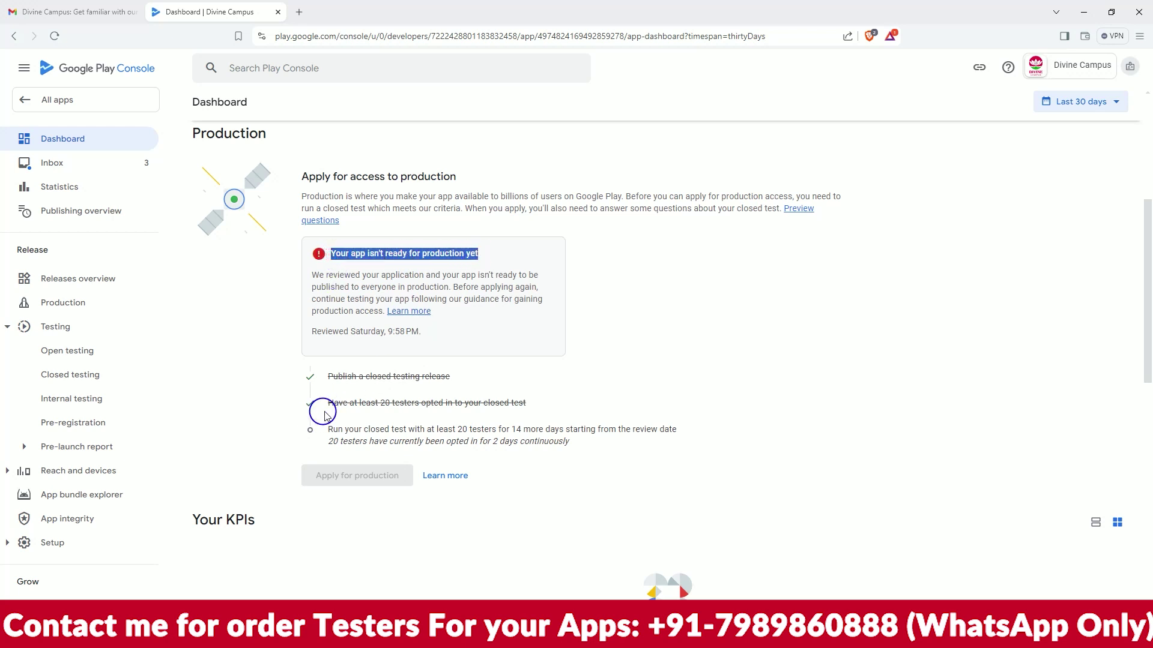
drag(317, 433, 563, 441)
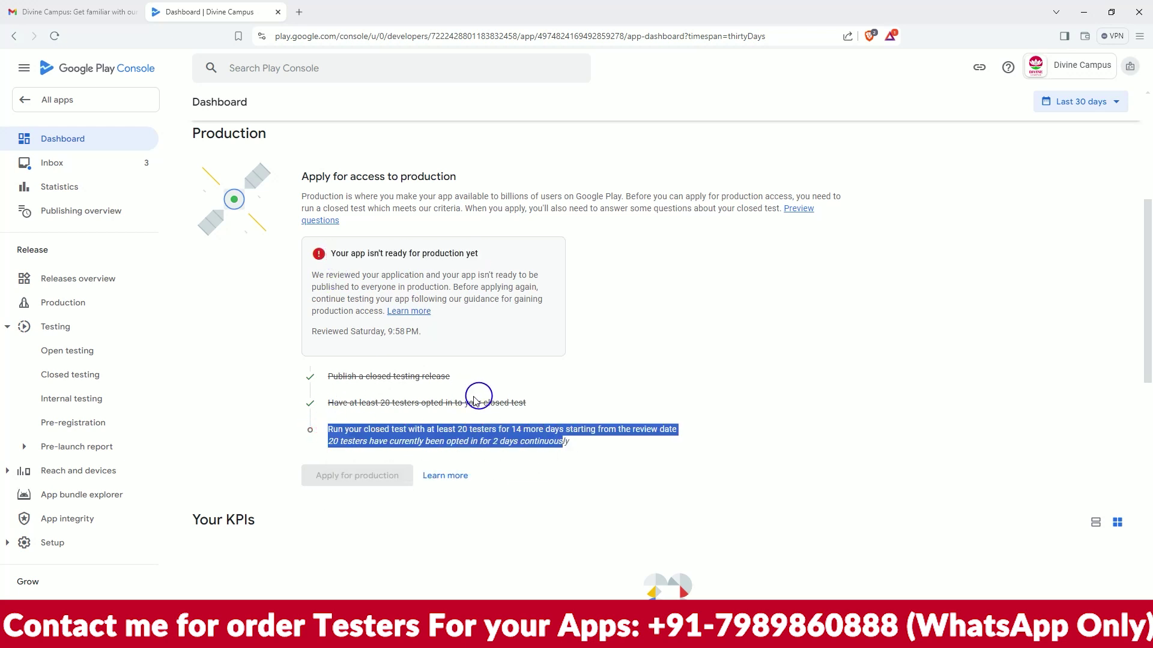
Step: Go to Closed testing and open Manage track for Closed testing - Alpha
click(75, 375)
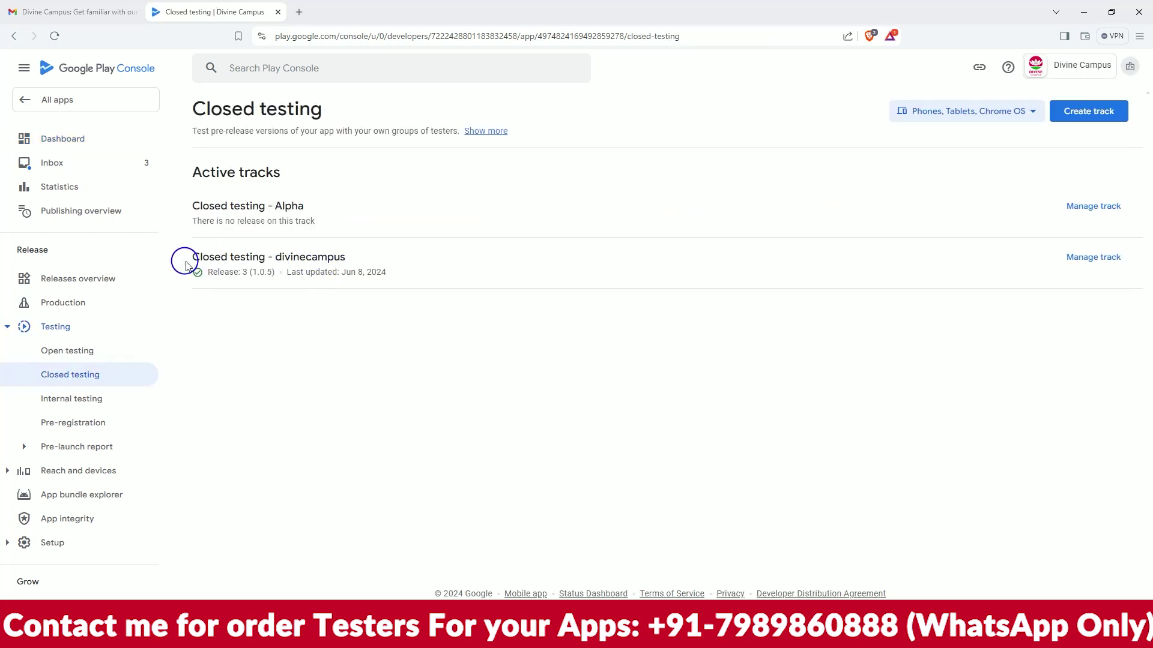
drag(187, 264, 356, 263)
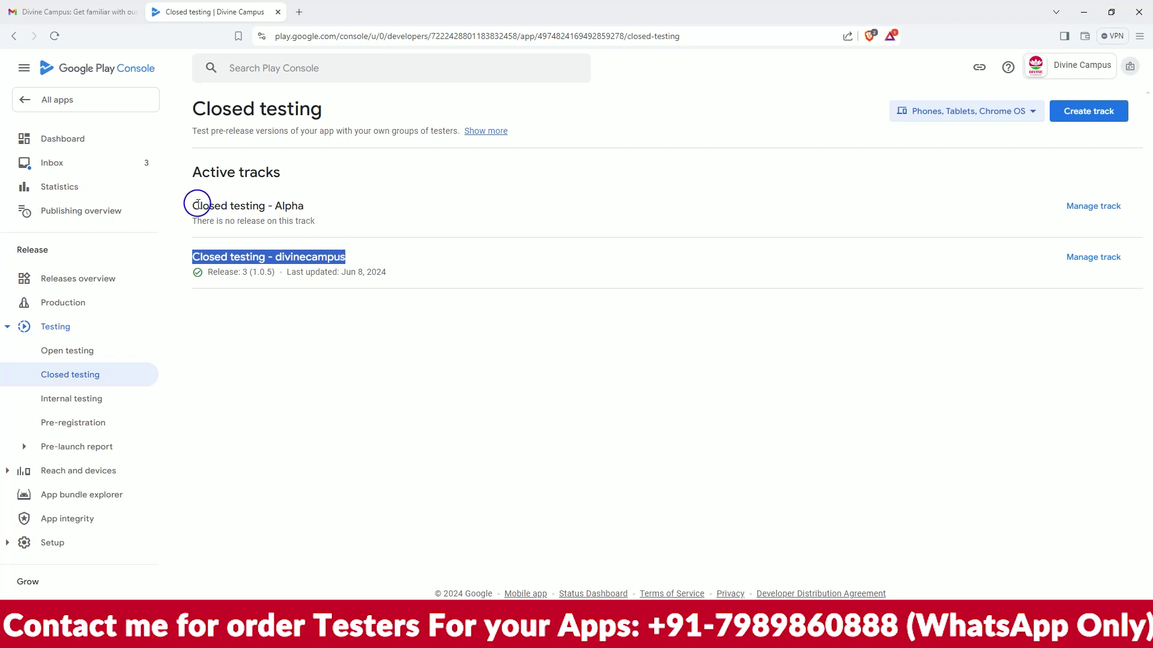
drag(196, 206, 378, 203)
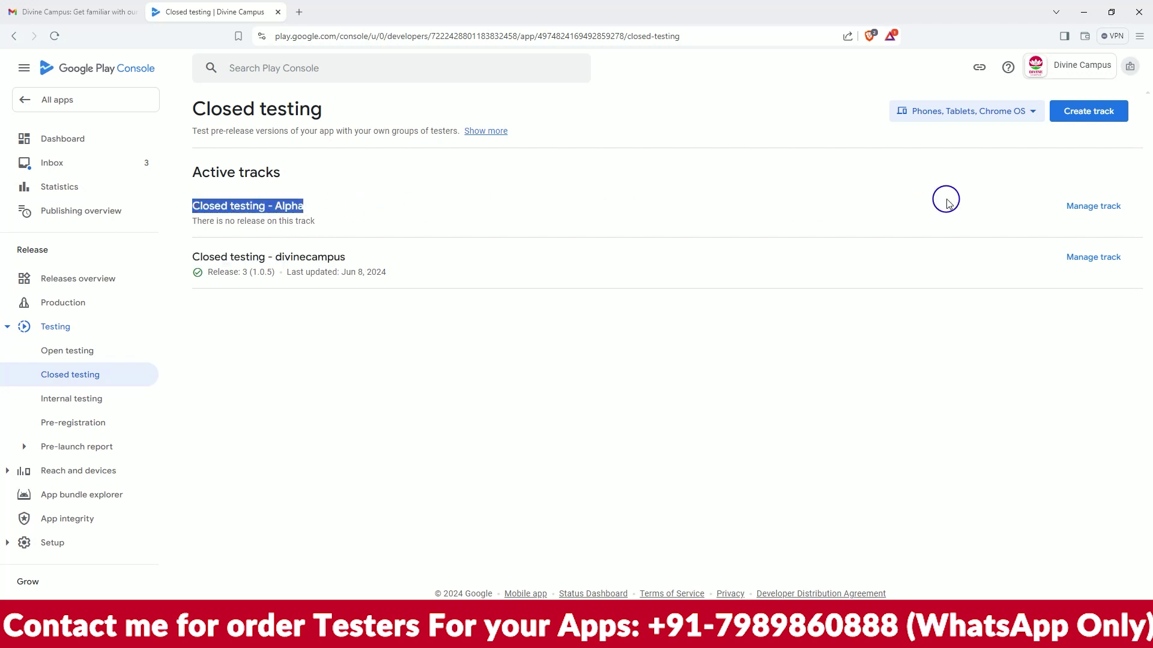
click(1075, 207)
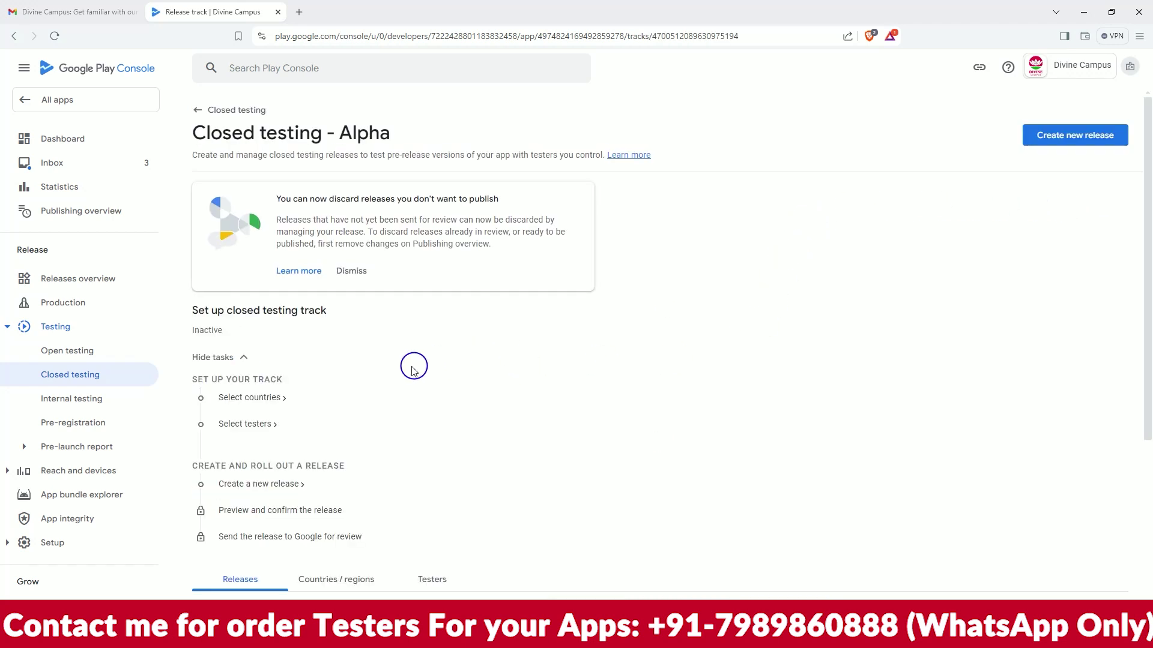
Step: Add all 177 countries and regions to the Alpha track and save
click(247, 399)
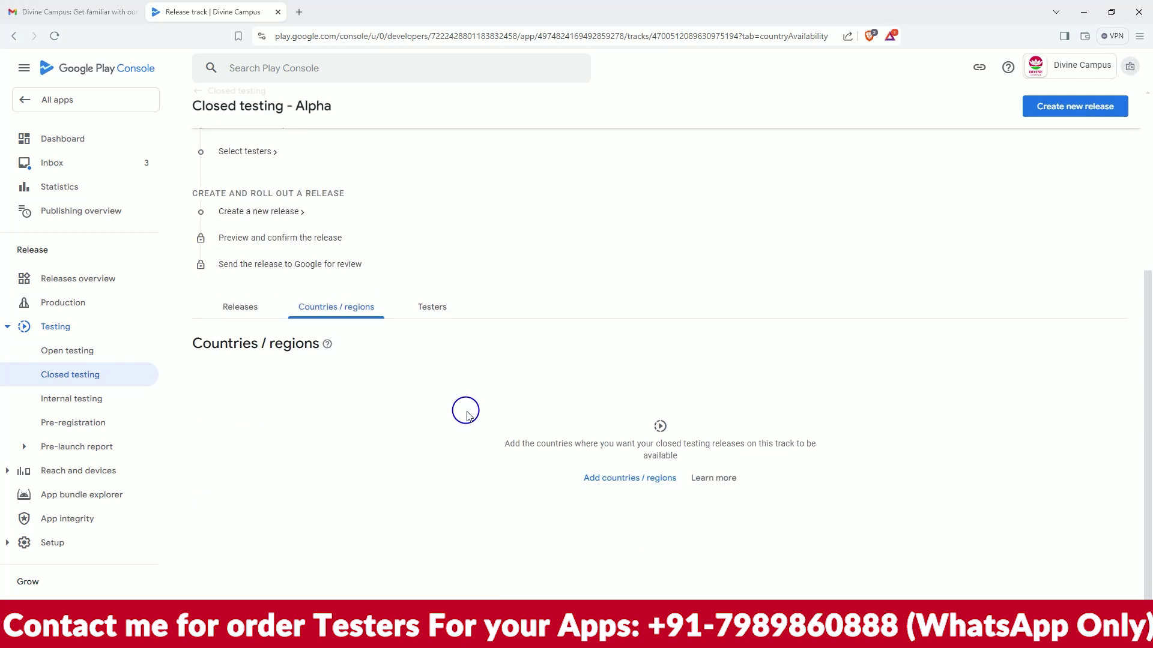
click(658, 487)
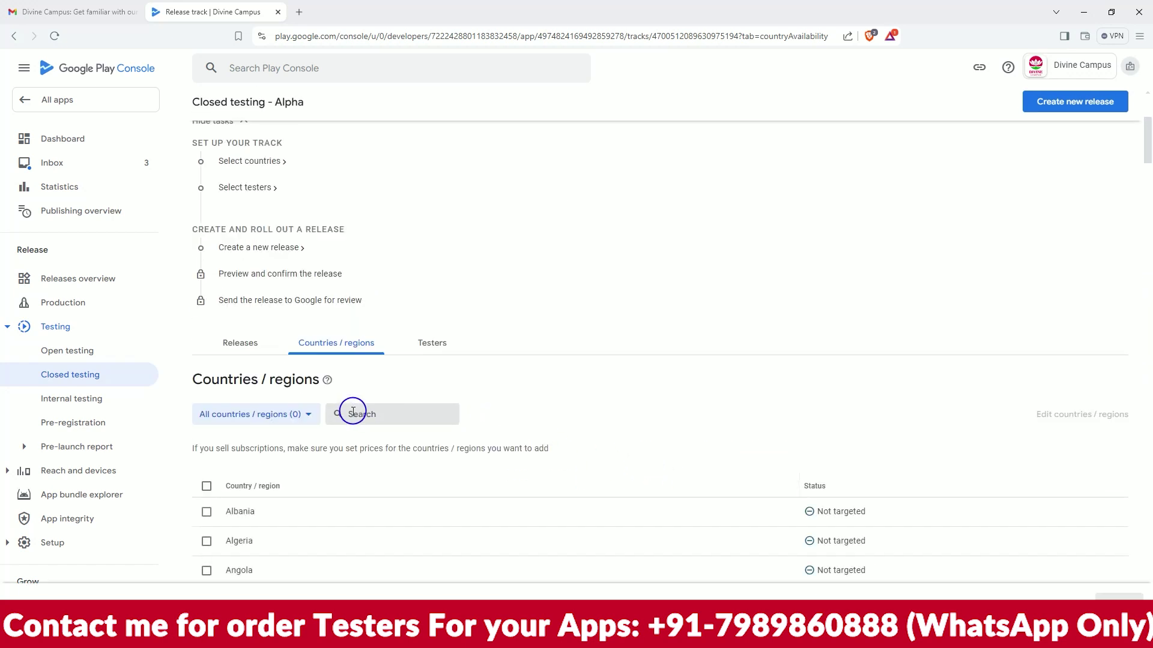
click(206, 487)
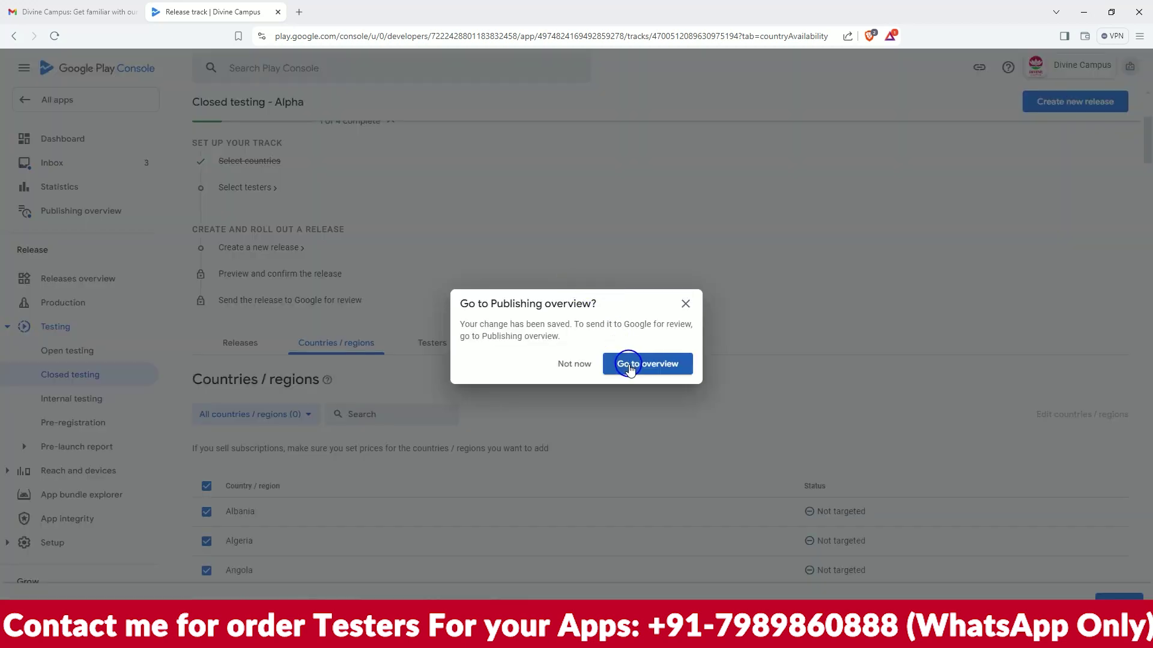
click(580, 364)
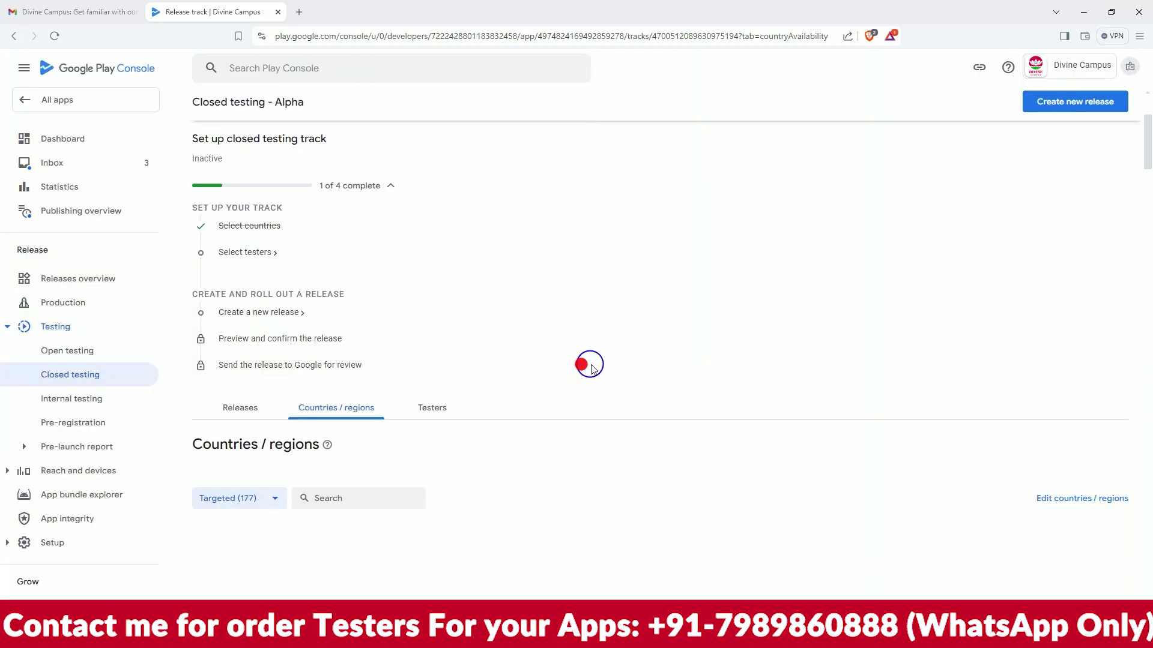
Step: Choose the DivineTester email list as the Alpha track's testers and save
click(262, 253)
scroll(574, 386, down, 5)
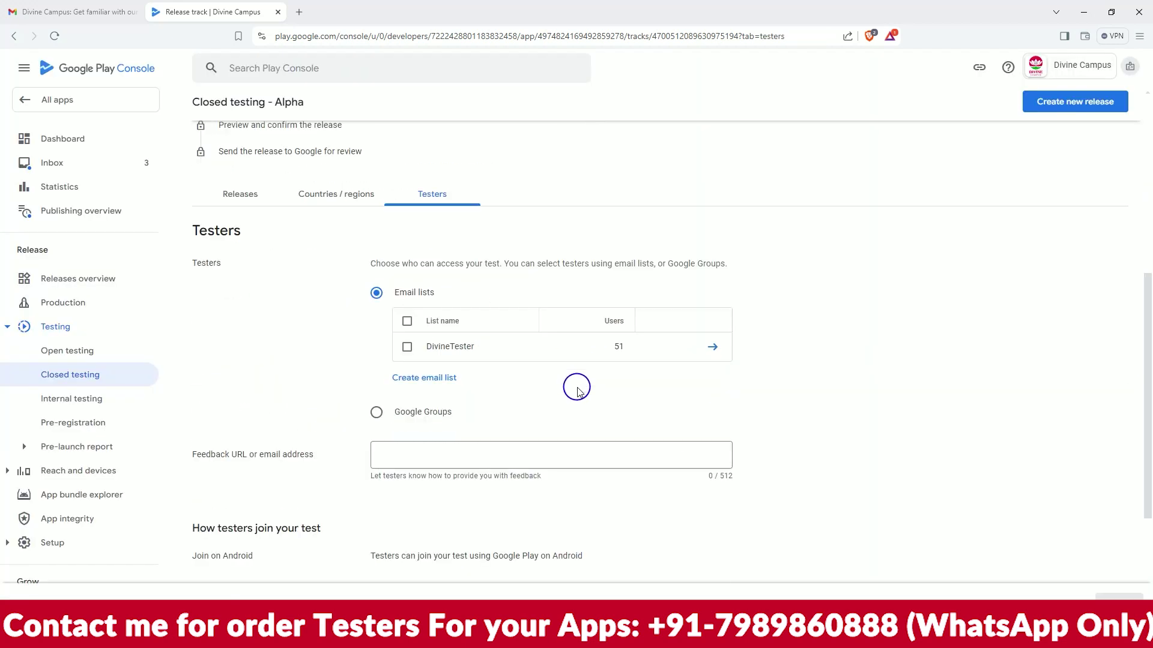
click(408, 348)
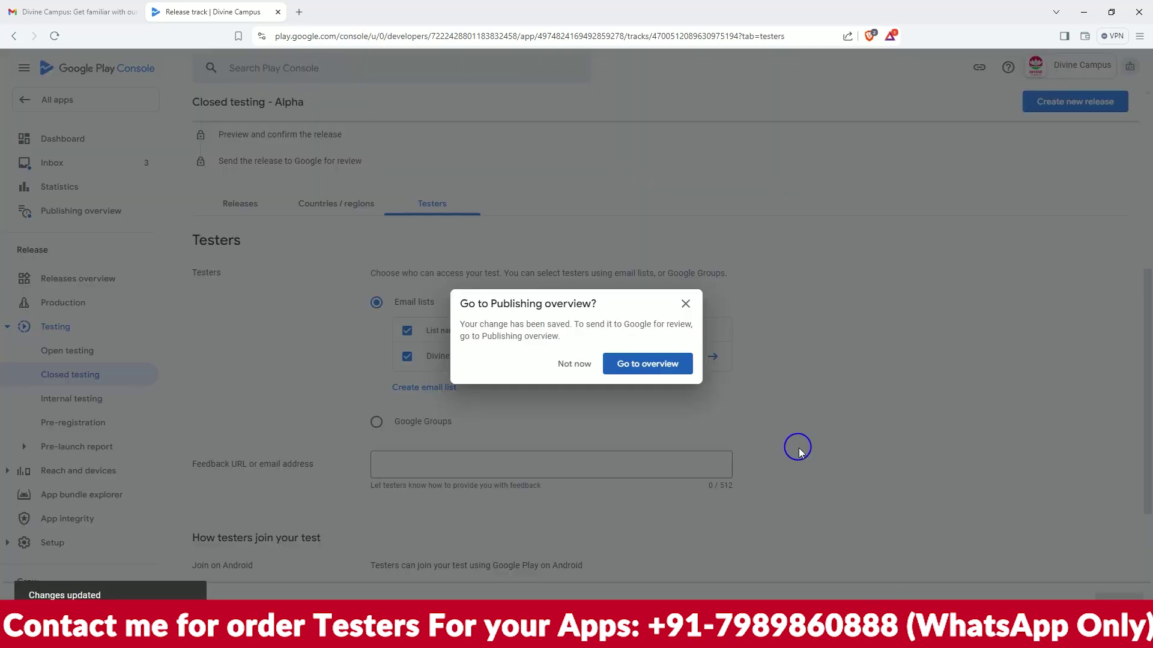
click(570, 366)
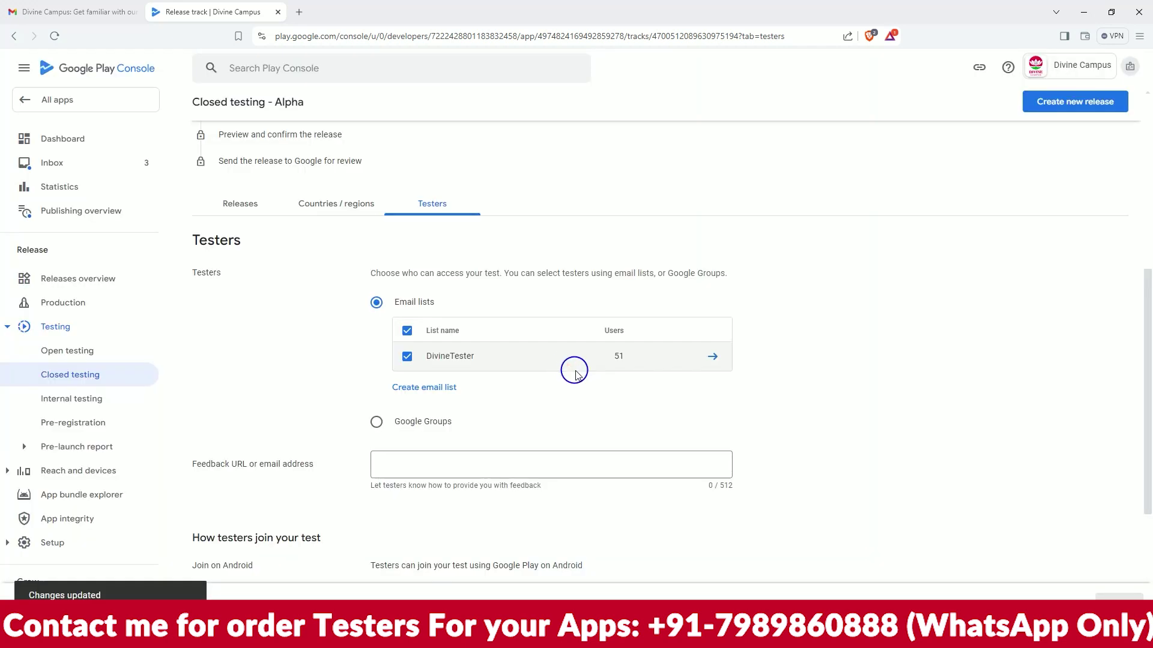
scroll(533, 266, up, 3)
scroll(533, 266, up, 1)
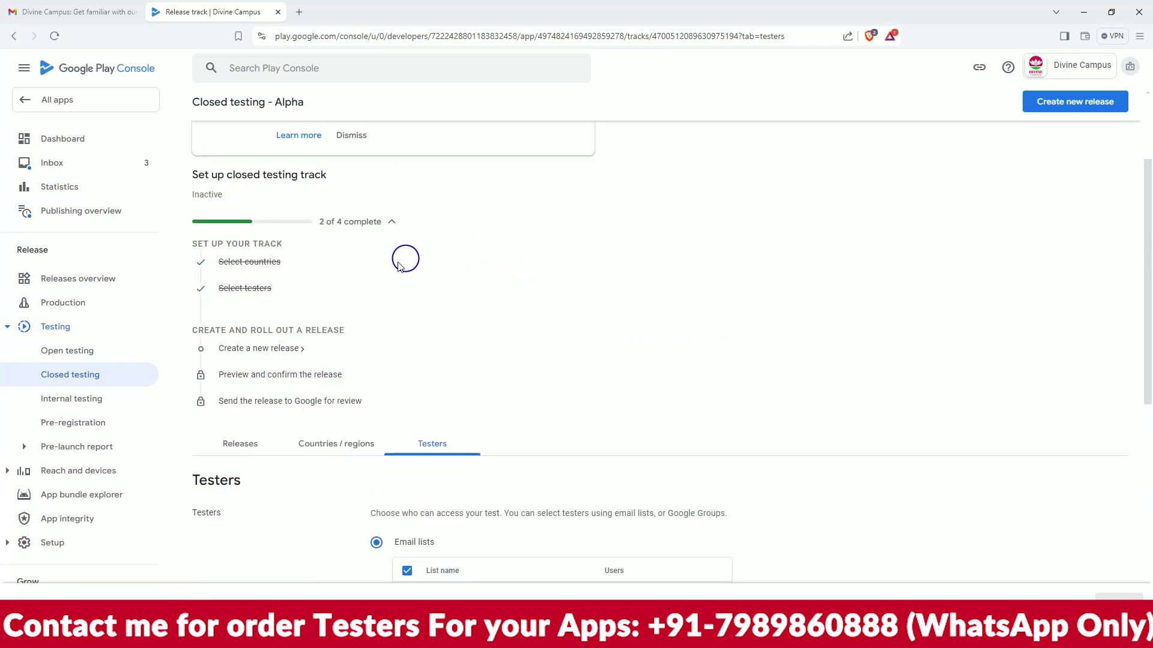
click(271, 347)
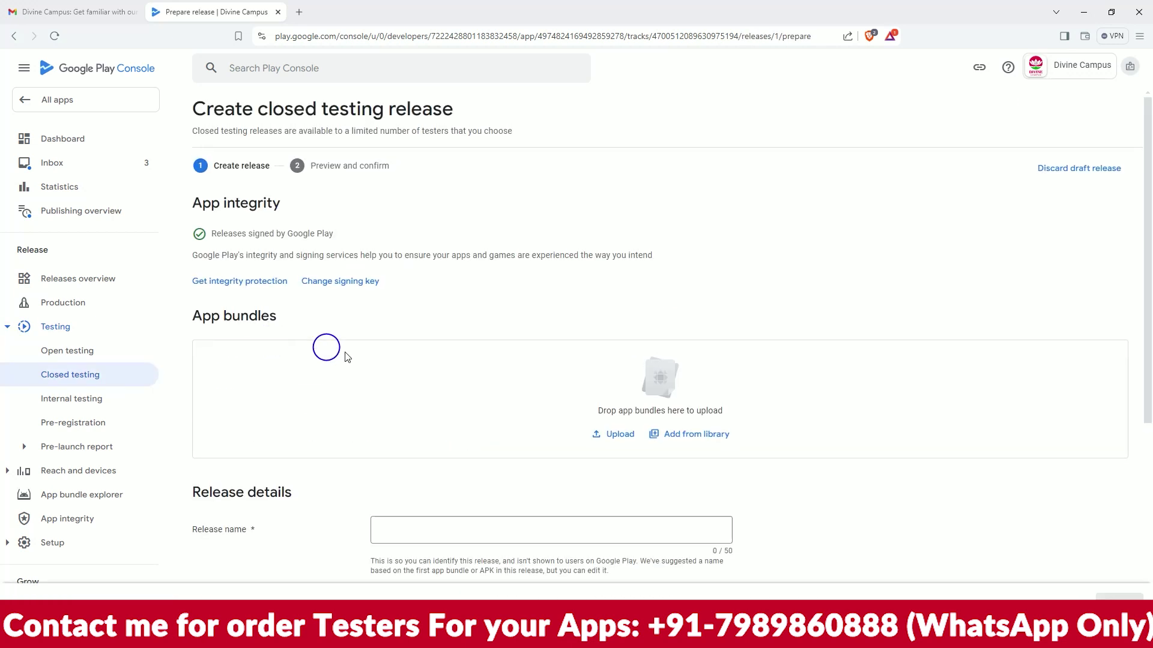
Step: Upload app-release.aab from the Downloads folder into the new closed testing release
click(617, 440)
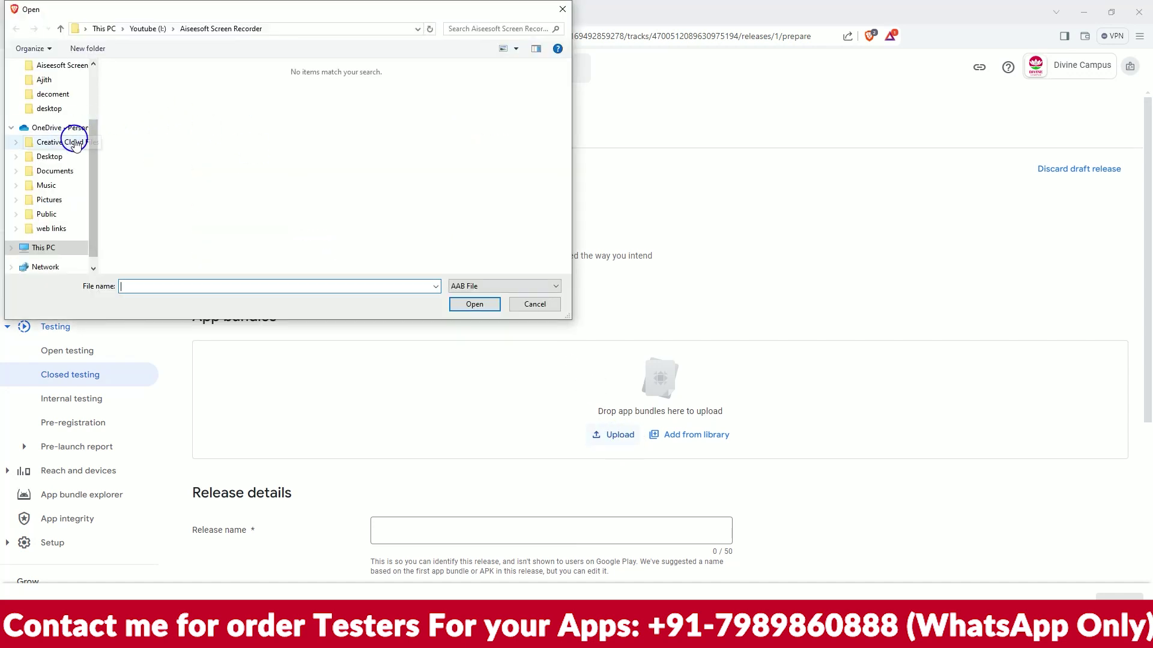
scroll(72, 144, up, 2)
click(53, 103)
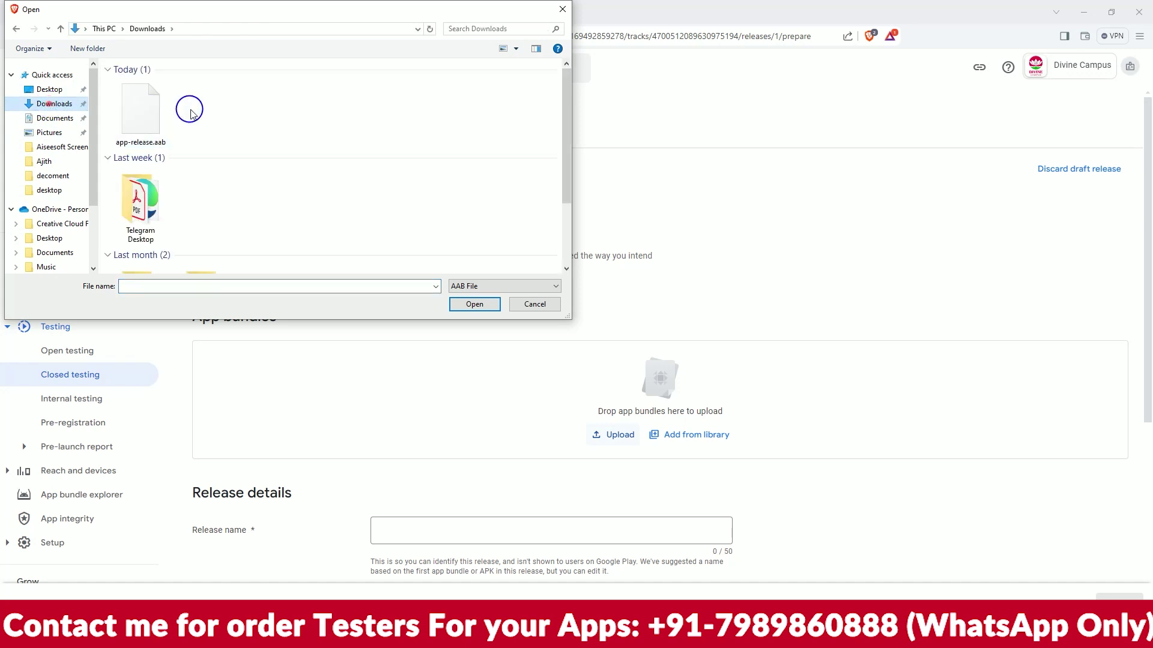
double_click(141, 111)
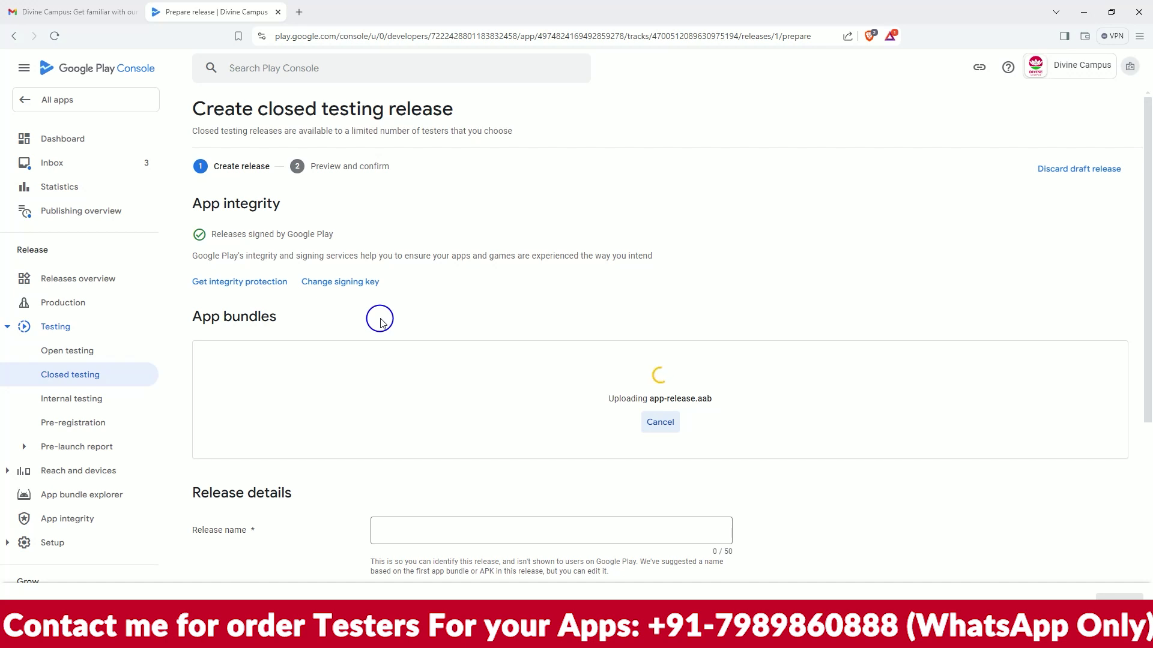
Step: Replace the placeholder release notes with 'update the app'
scroll(379, 323, down, 3)
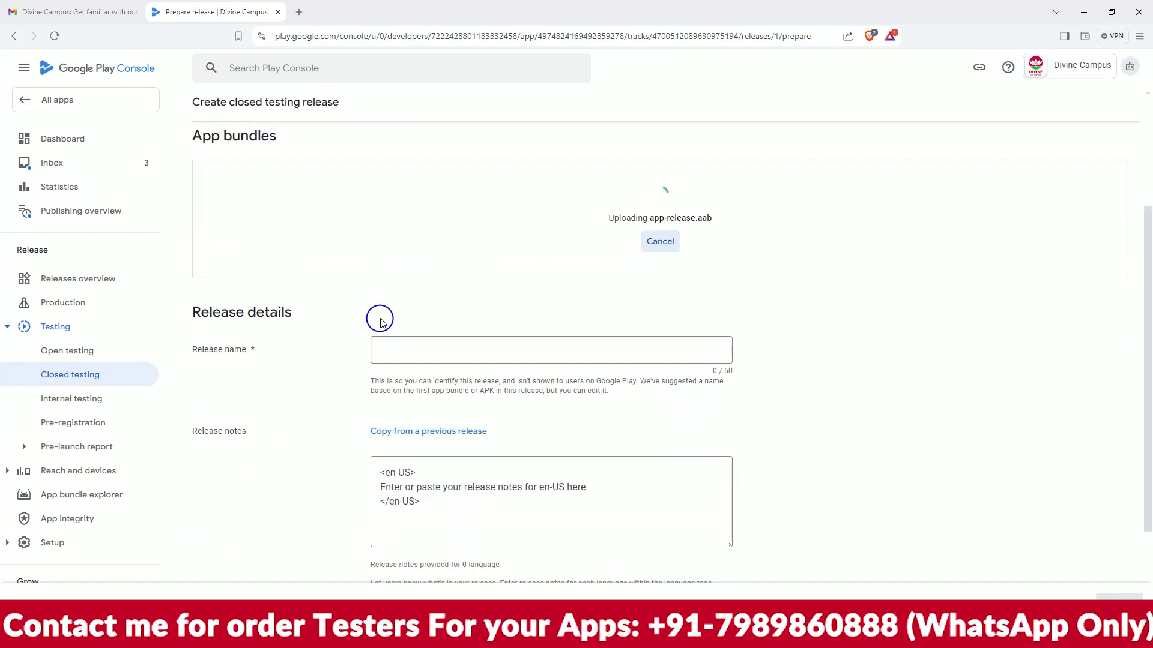
drag(591, 487, 382, 487)
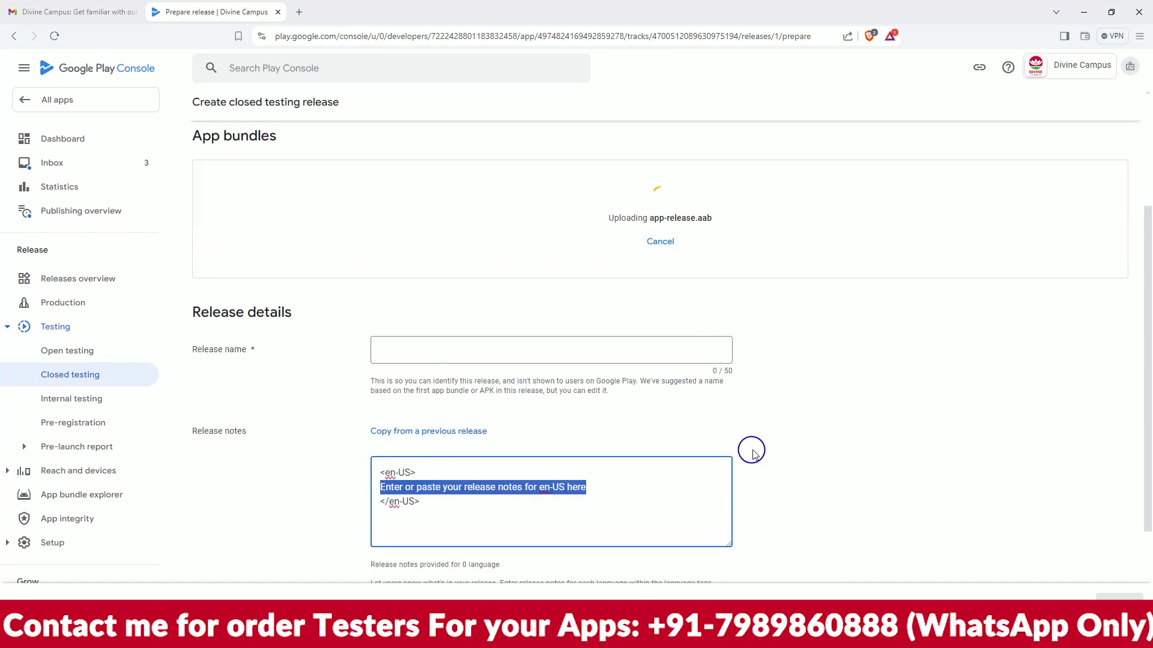
text(update the app)
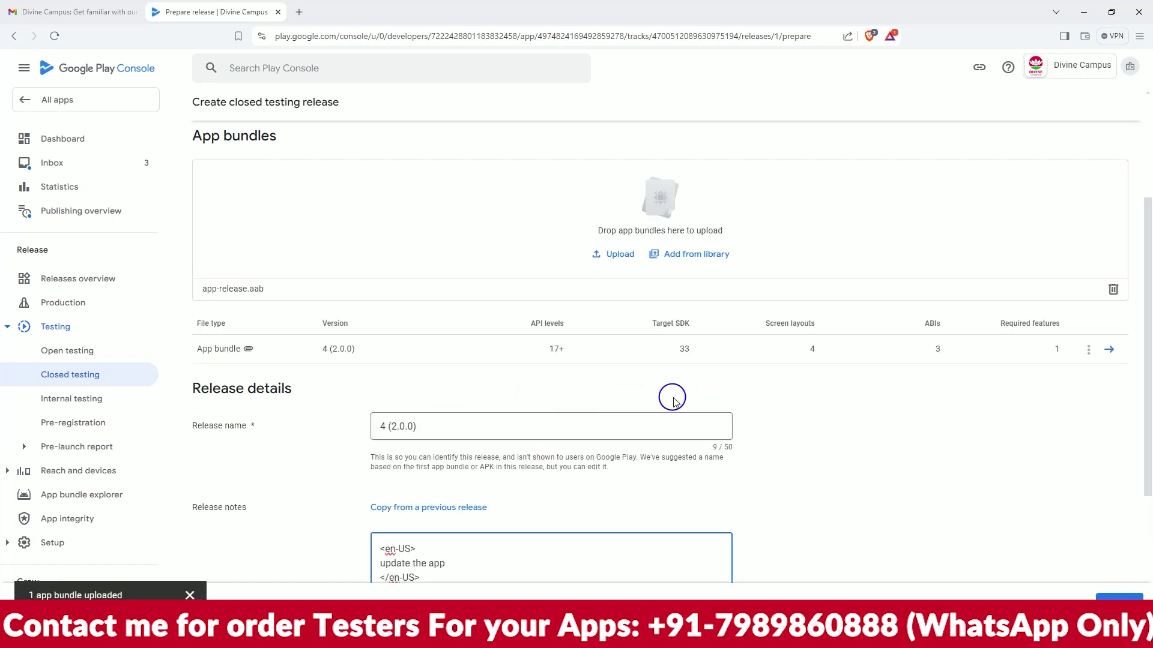
Step: Check the bundle 4 (2.0.0) version details and proceed to Preview and confirm
scroll(829, 423, down, 3)
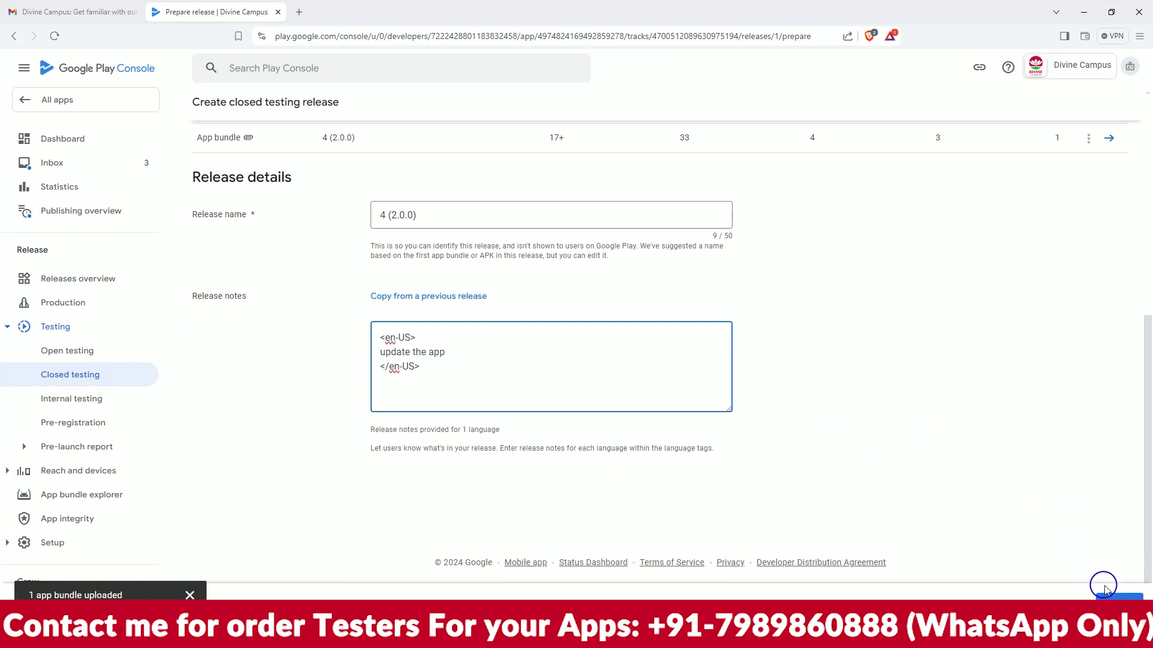
scroll(930, 447, up, 3)
drag(314, 319, 1083, 318)
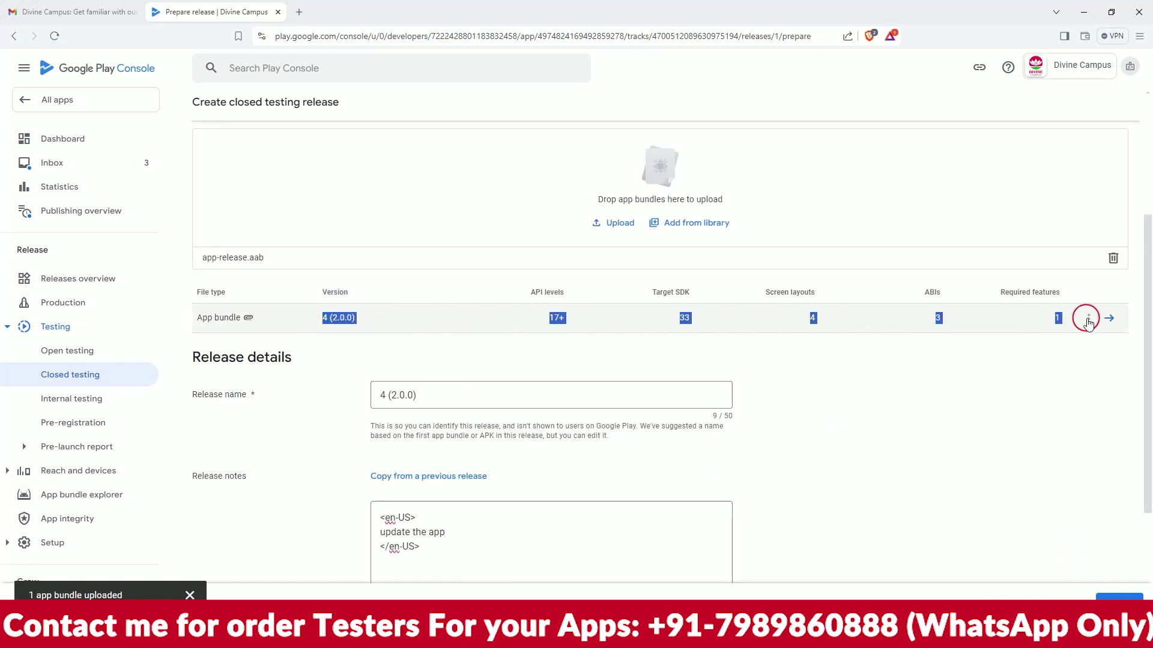
click(1051, 399)
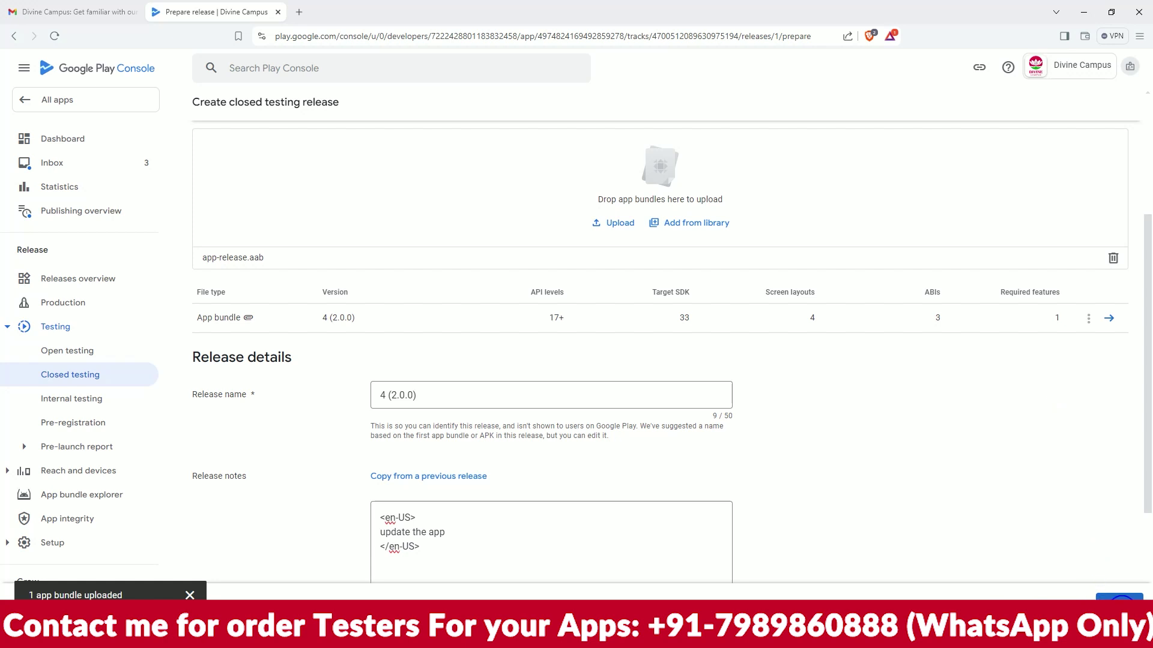
click(1119, 598)
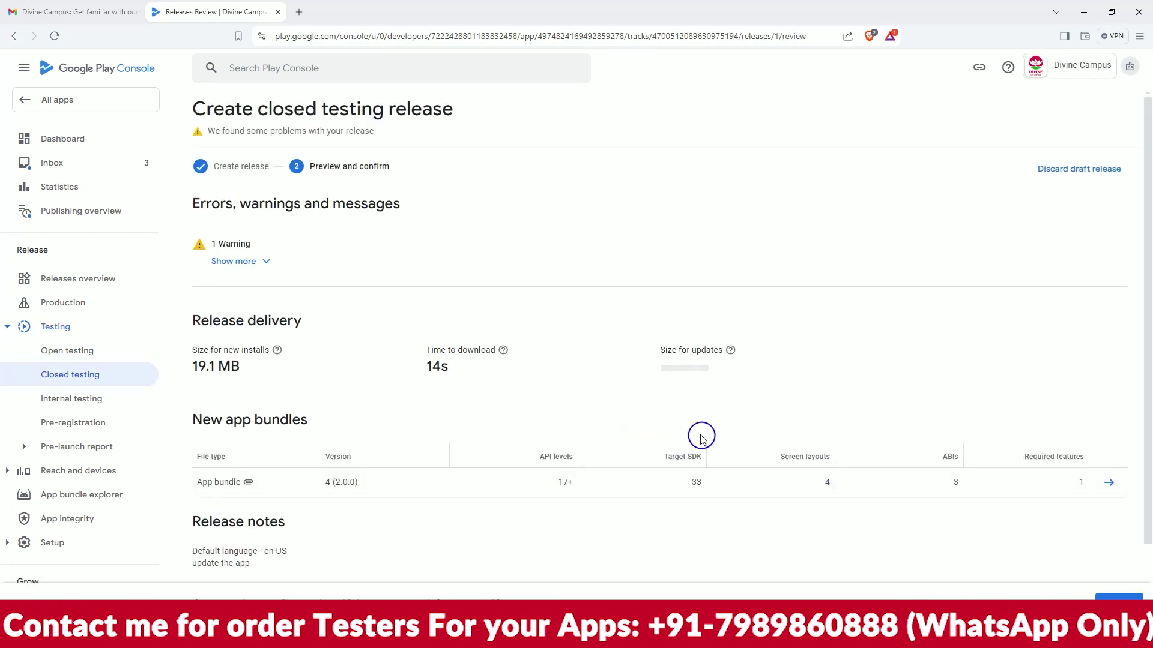
click(233, 261)
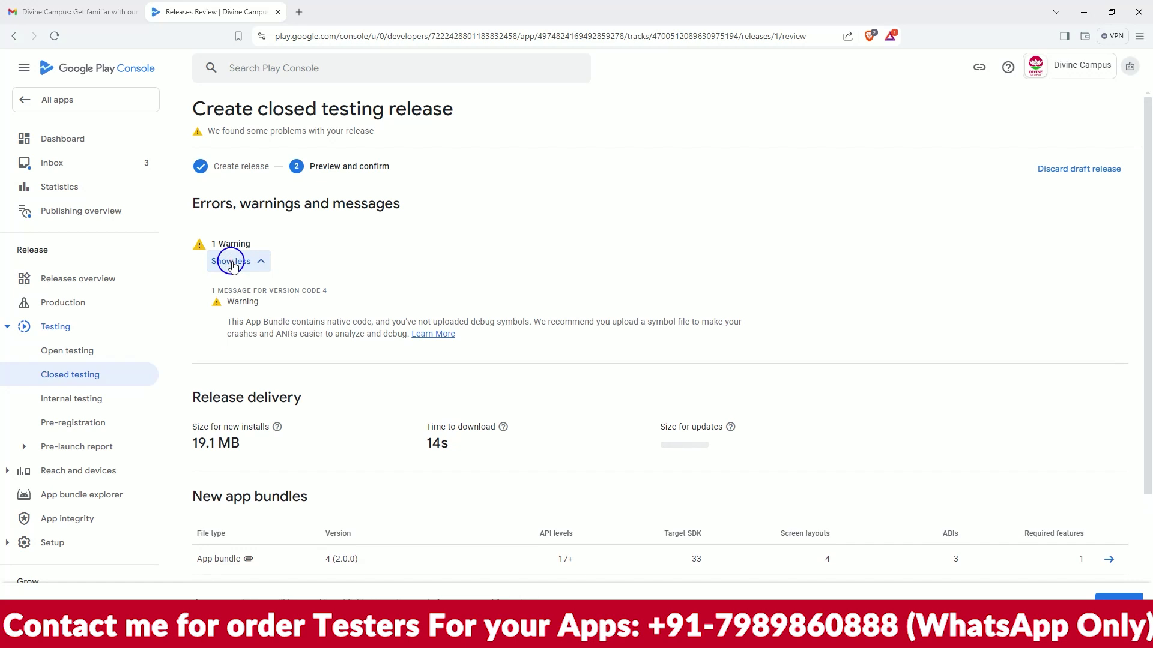
scroll(507, 358, down, 3)
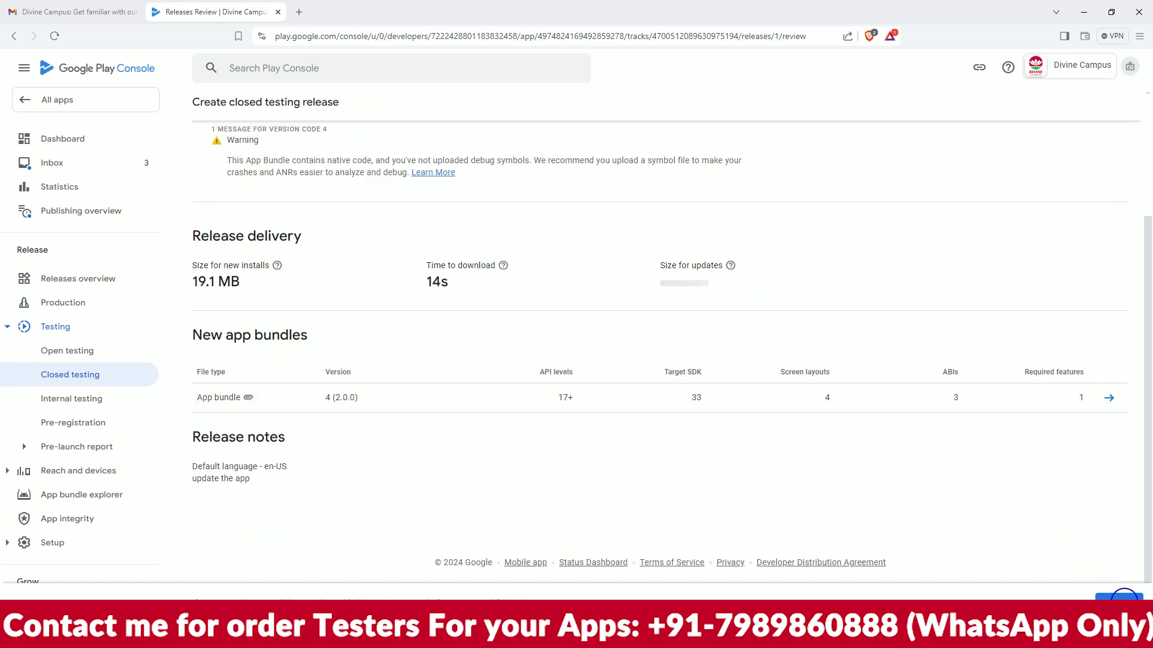
click(1125, 599)
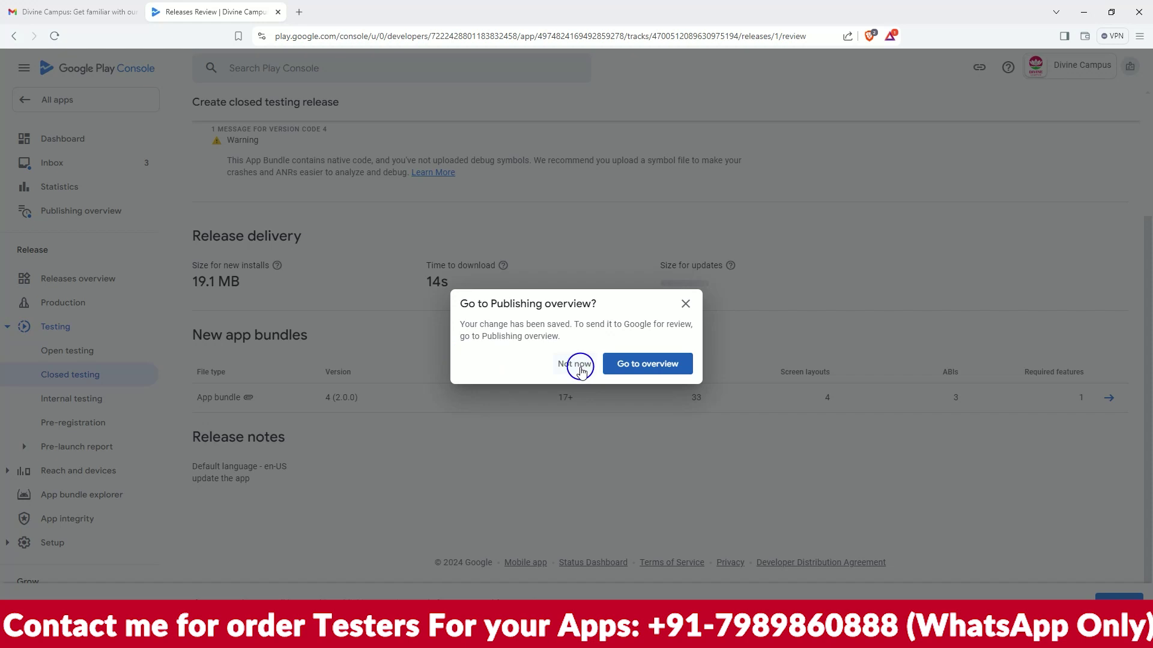
click(580, 367)
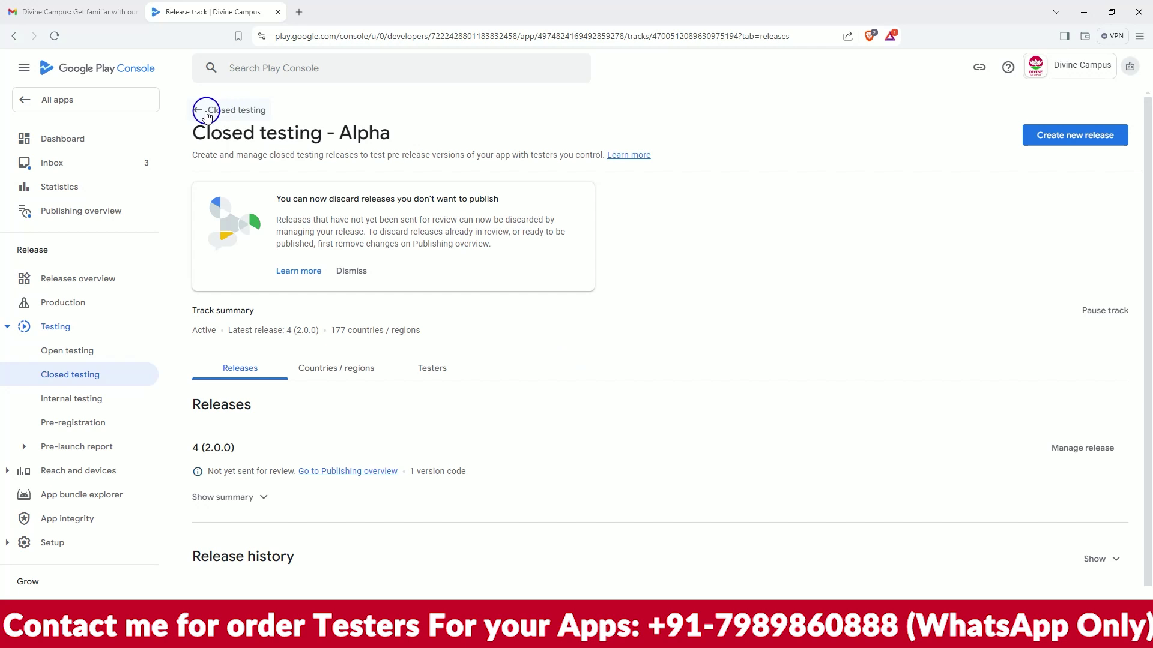
scroll(791, 459, down, 1)
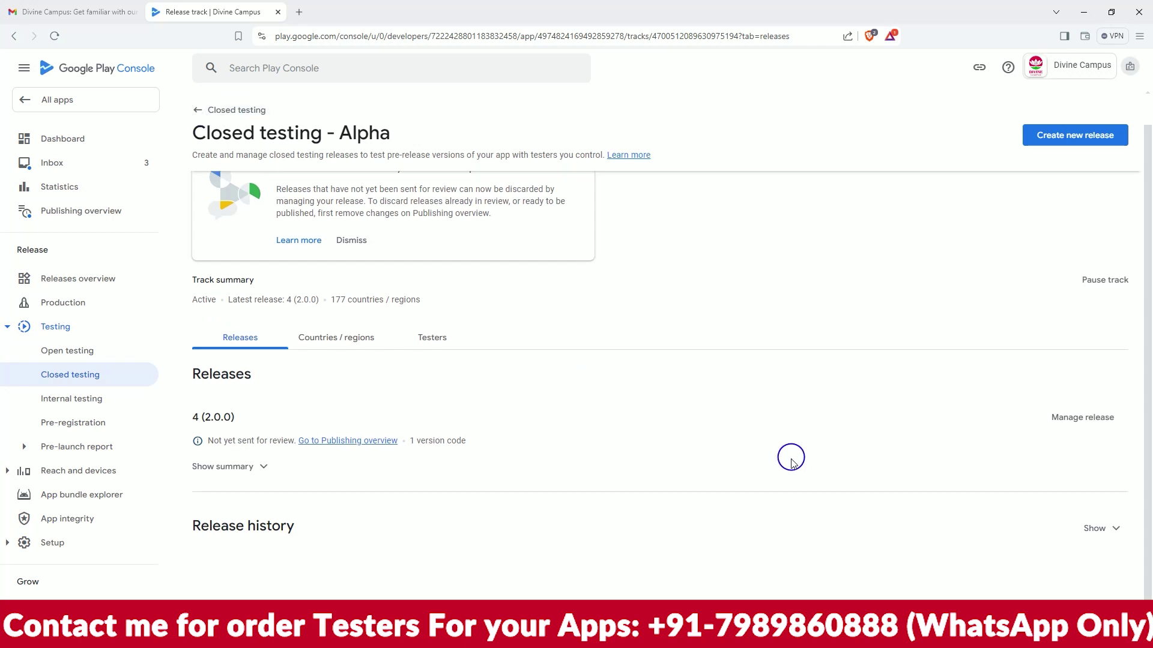
scroll(791, 460, up, 1)
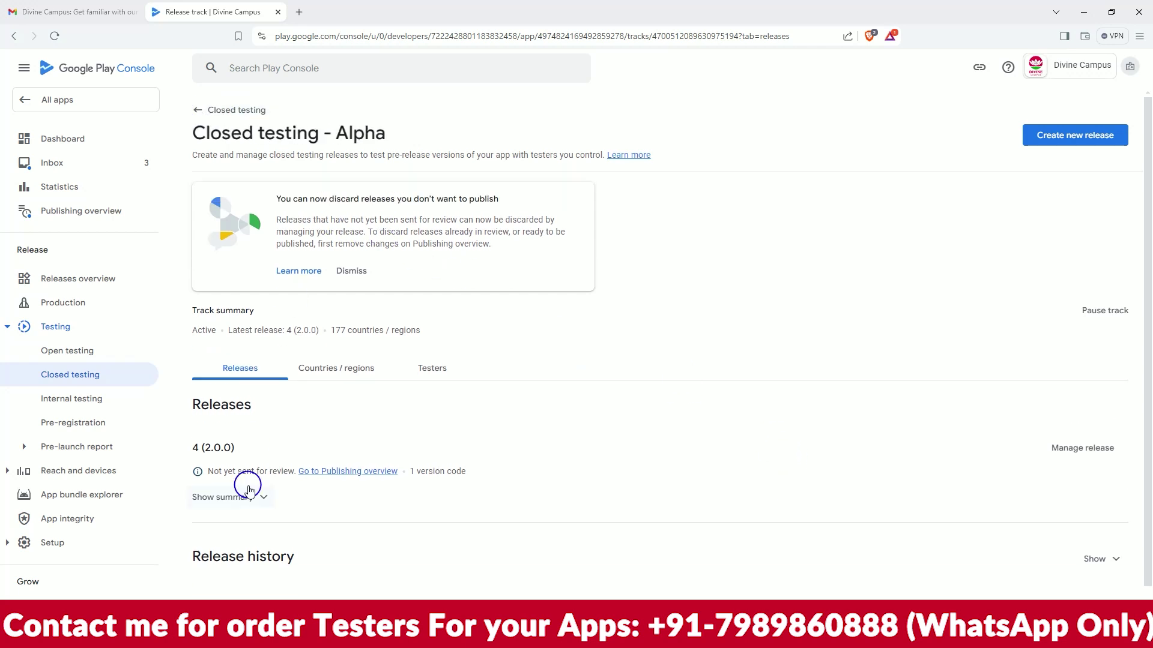
click(200, 112)
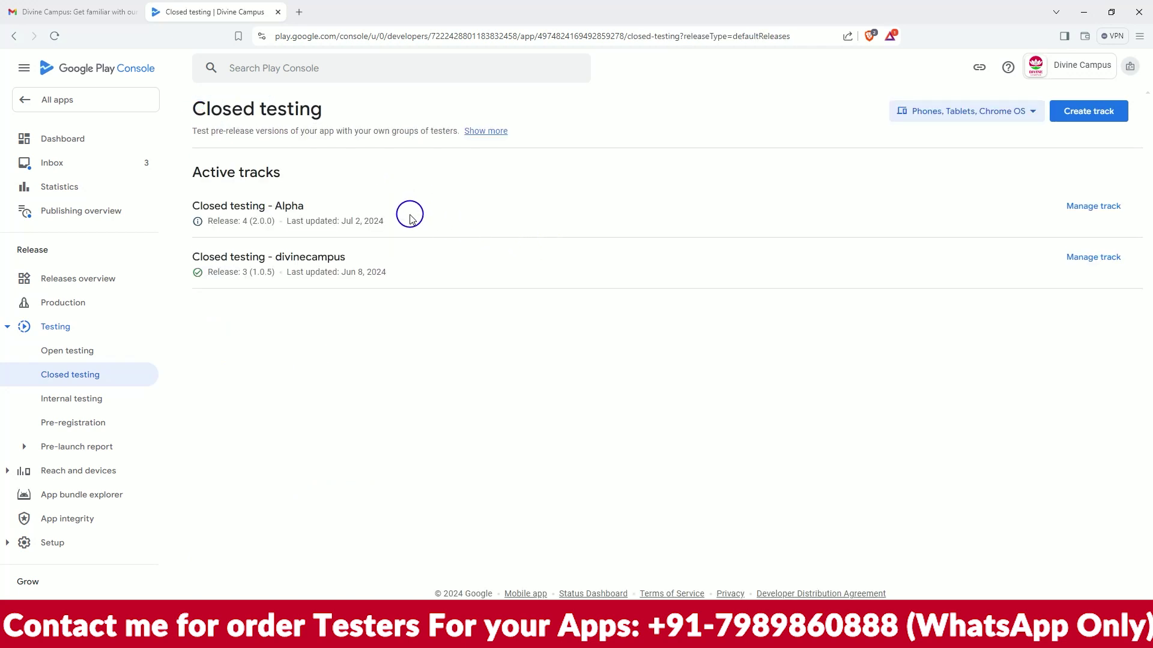
click(1078, 206)
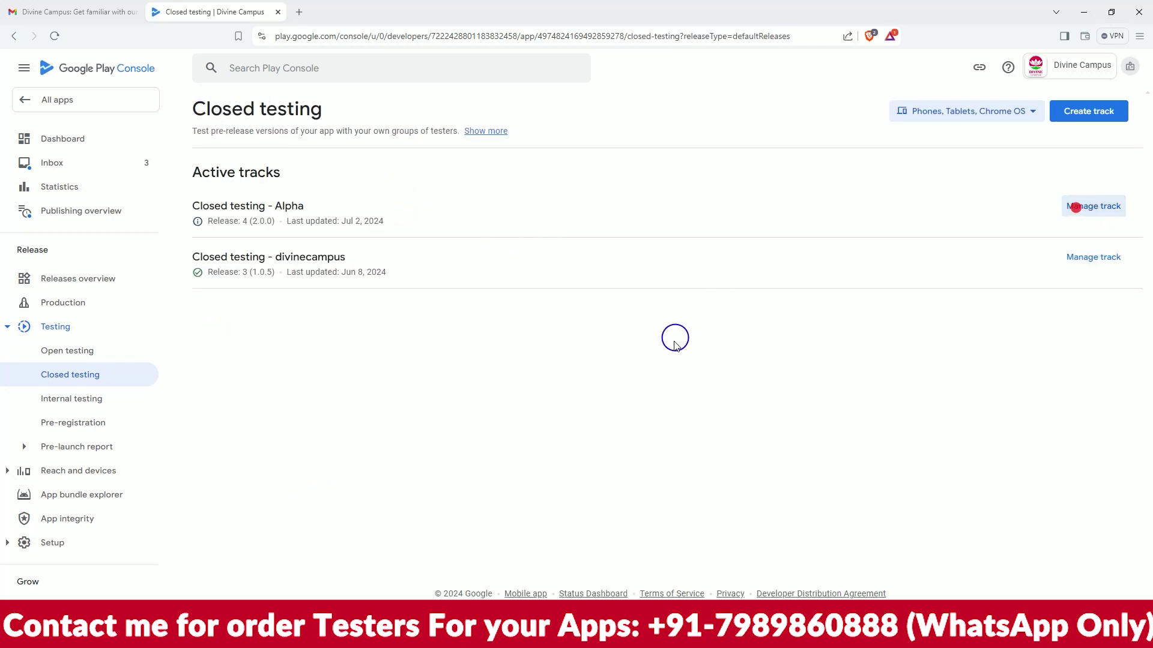
scroll(668, 345, down, 1)
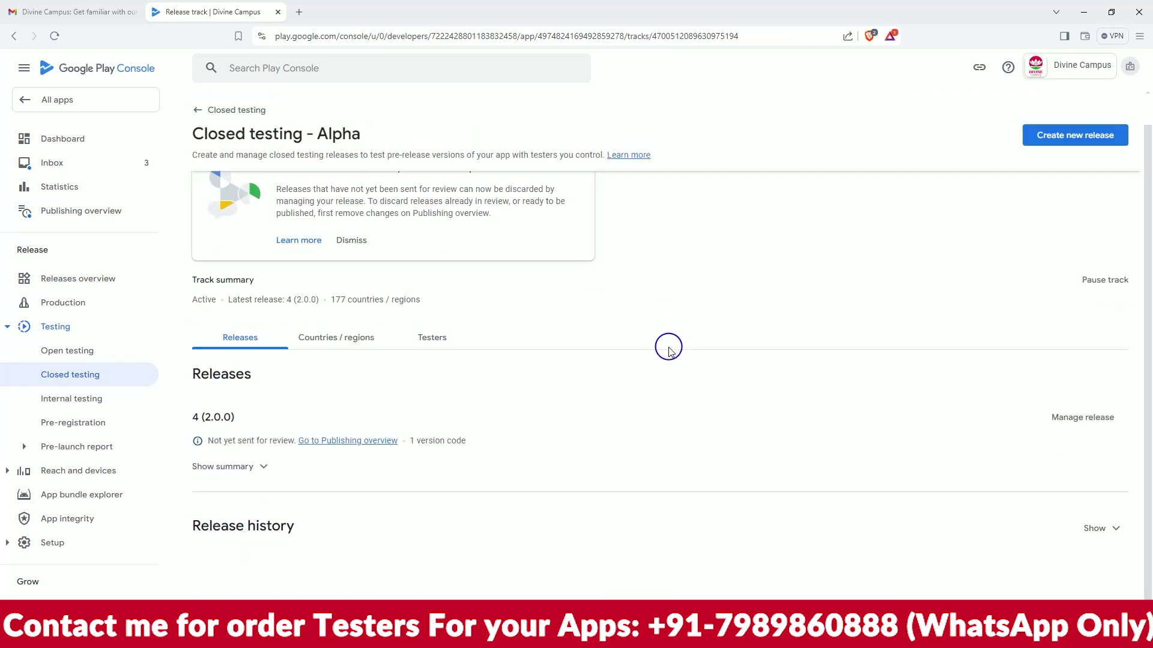
click(337, 444)
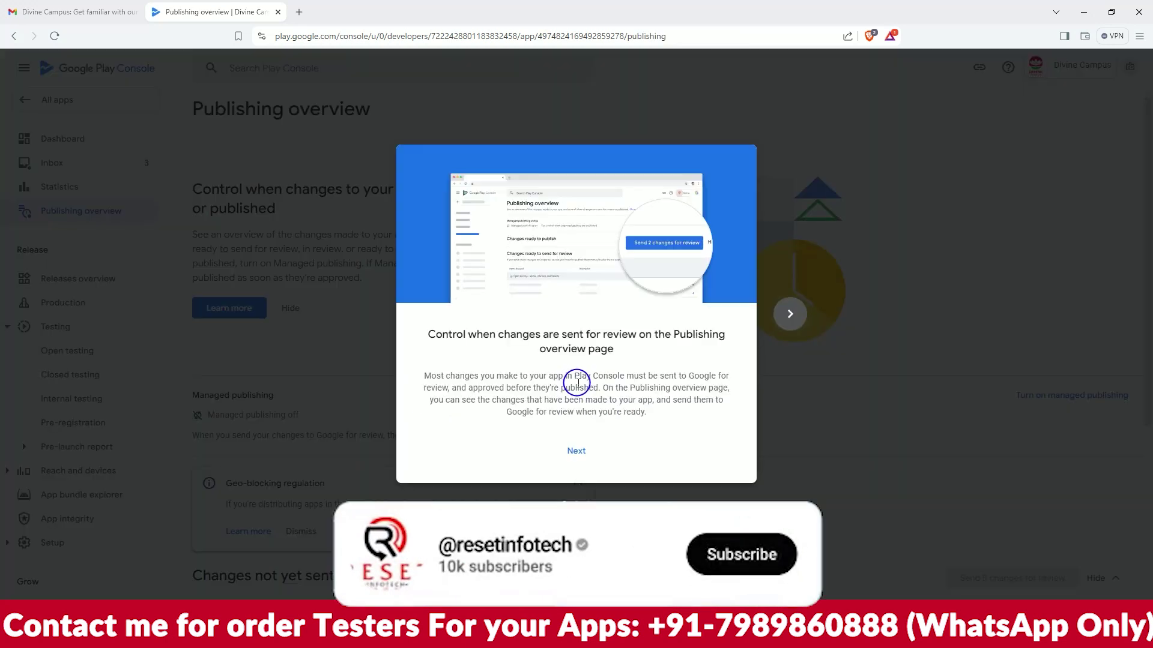
Step: Dismiss the introductory tour on the Publishing overview page
click(786, 315)
click(784, 317)
click(591, 437)
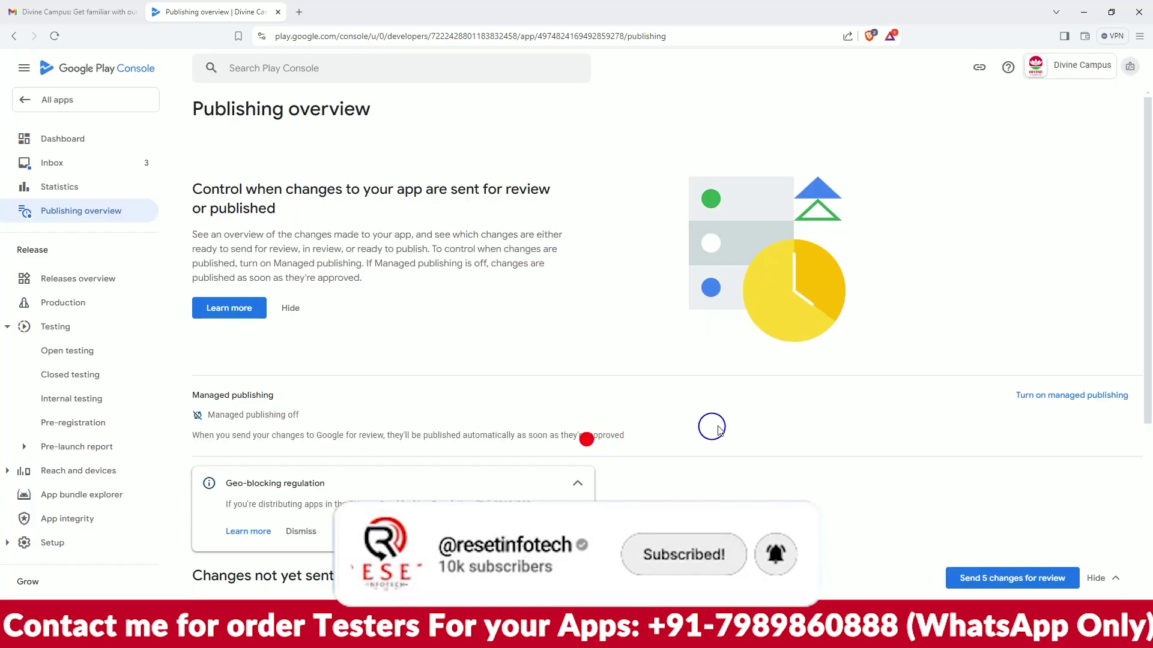
scroll(714, 425, down, 4)
scroll(736, 425, down, 1)
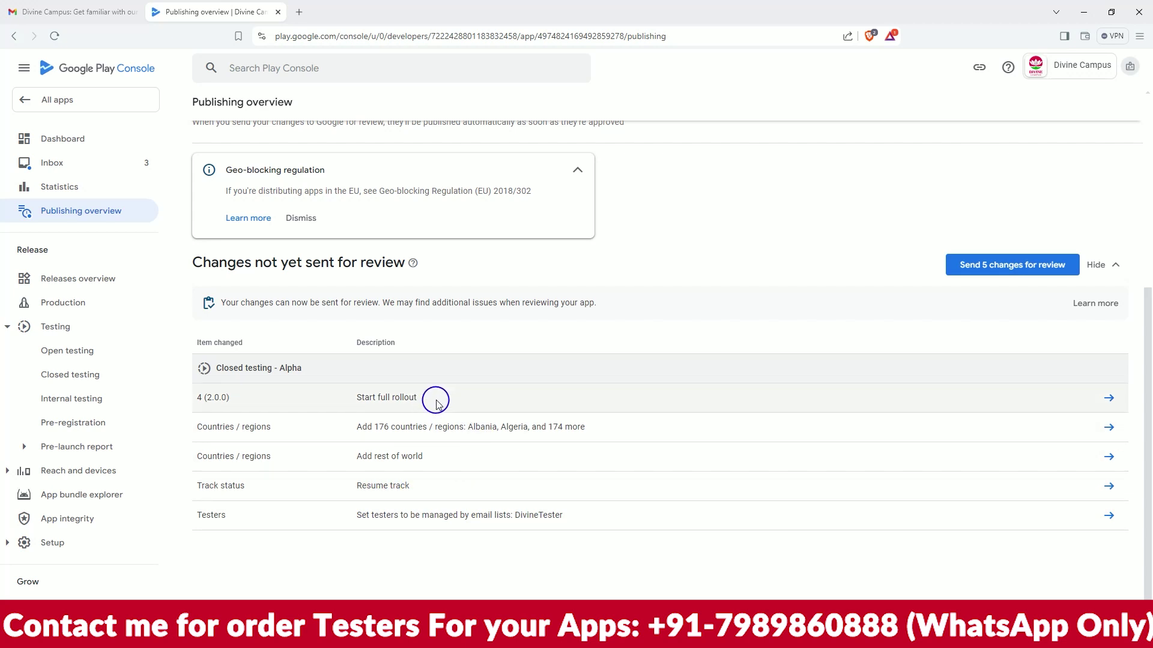
Step: Send the 5 changes to Google for review, then reopen the Closed testing - Alpha track
click(956, 265)
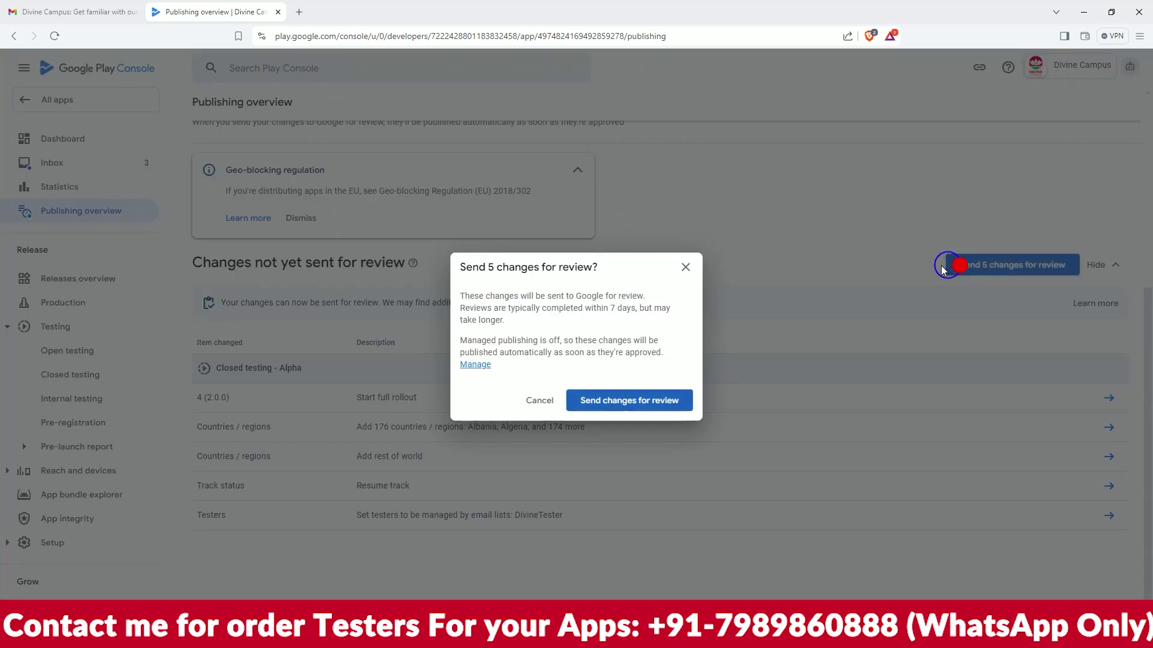
click(608, 405)
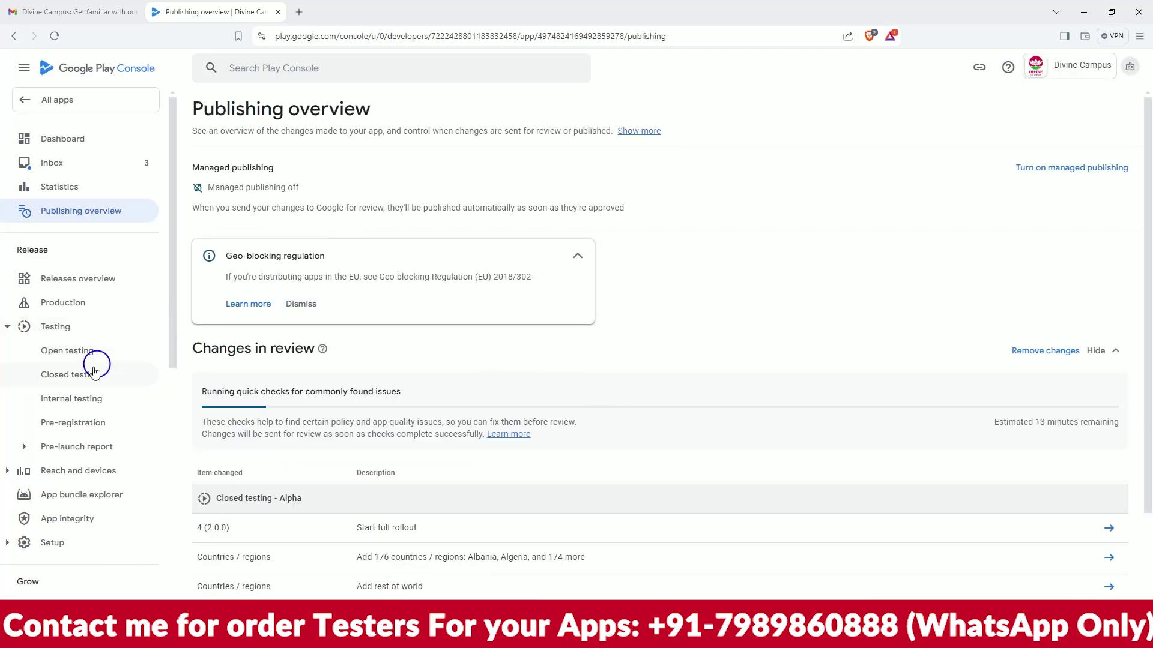
click(71, 380)
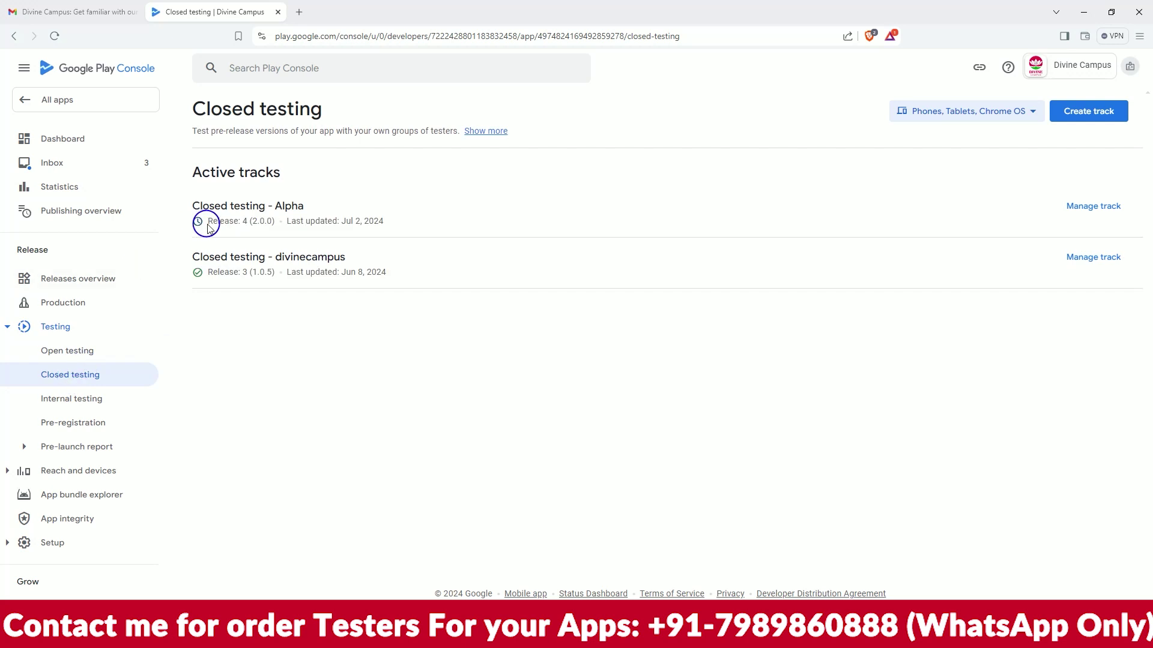
click(1119, 205)
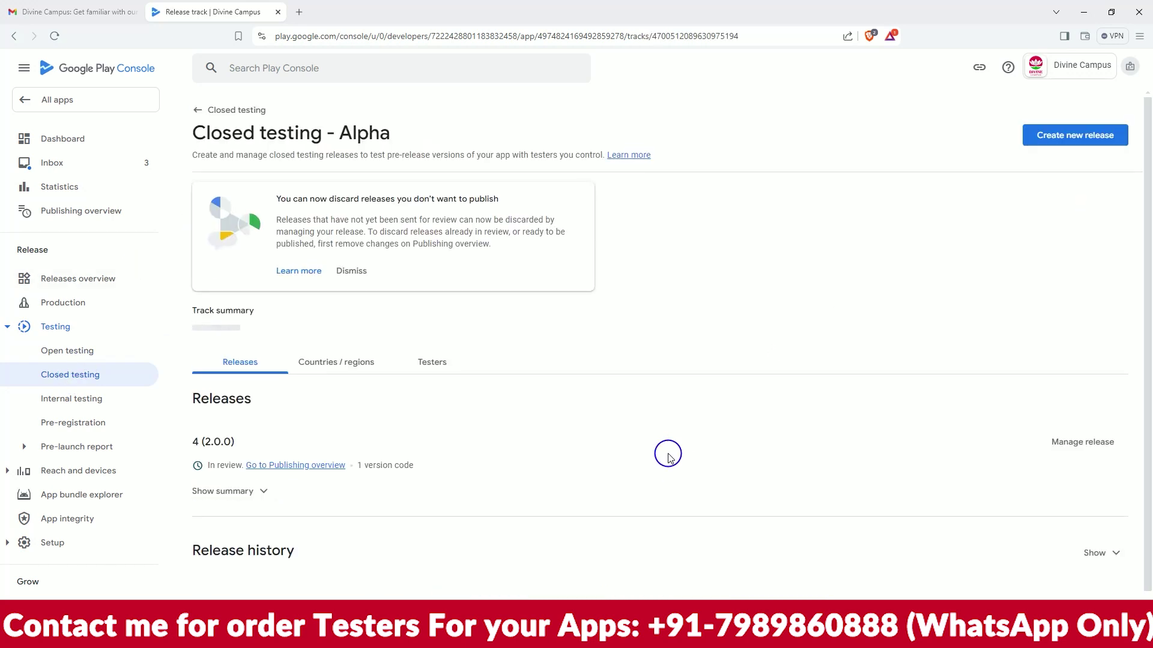
Step: Copy the Join on Android and Join on the web links from the Alpha Testers tab
scroll(668, 456, down, 1)
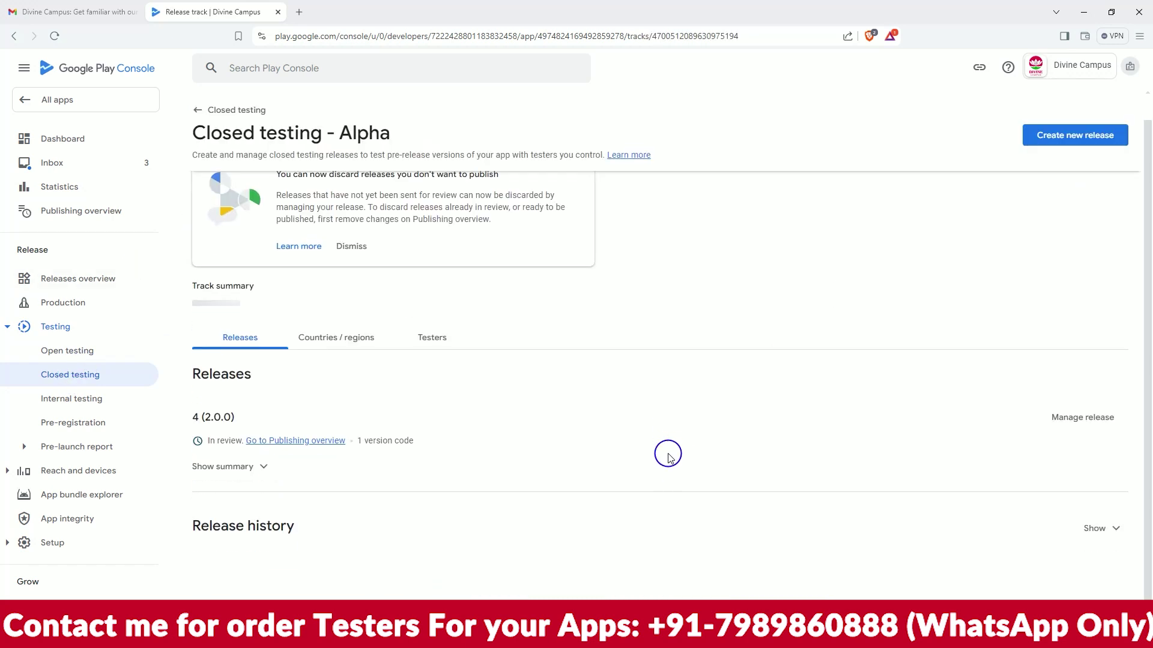
click(410, 347)
scroll(577, 420, down, 5)
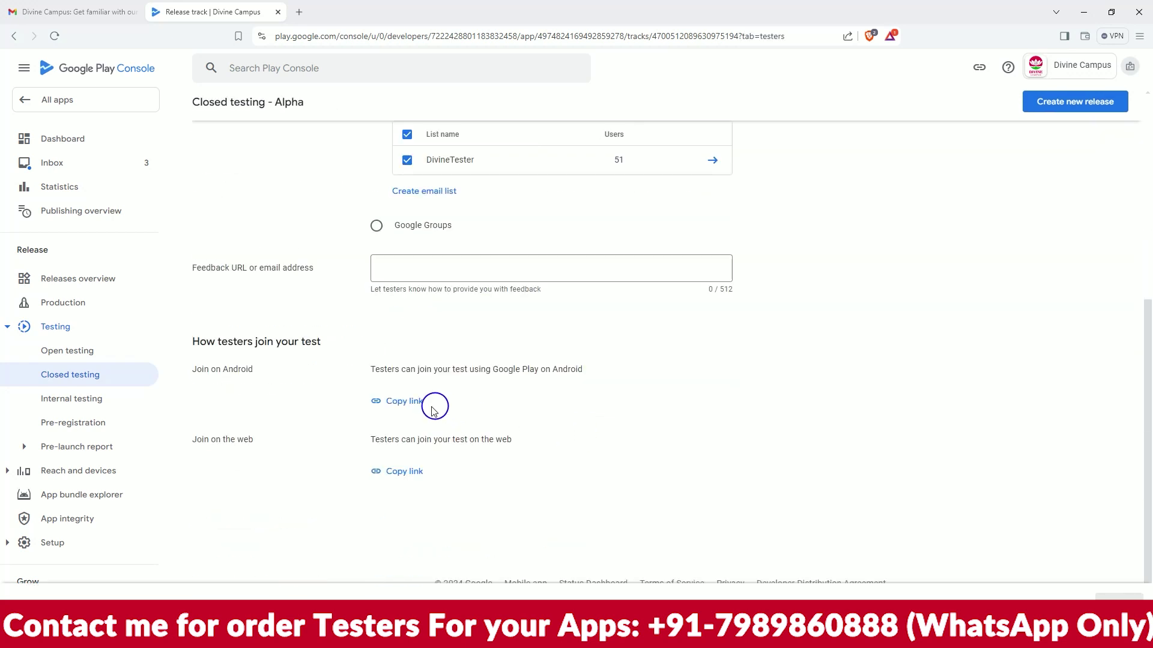
click(410, 401)
click(399, 473)
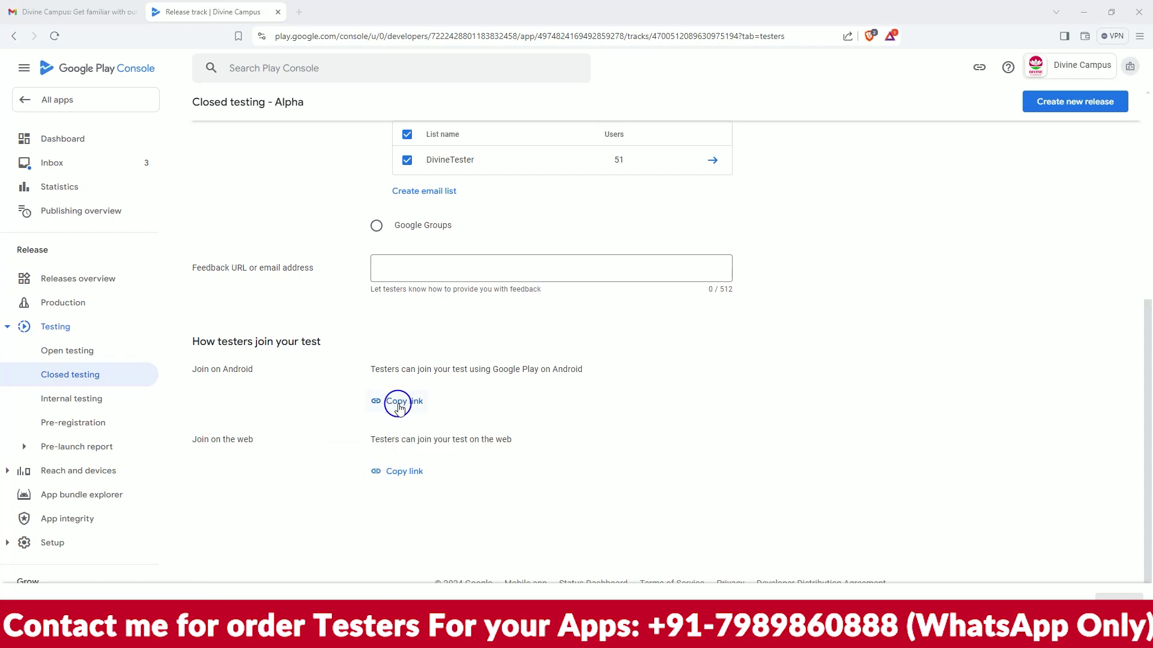
click(399, 403)
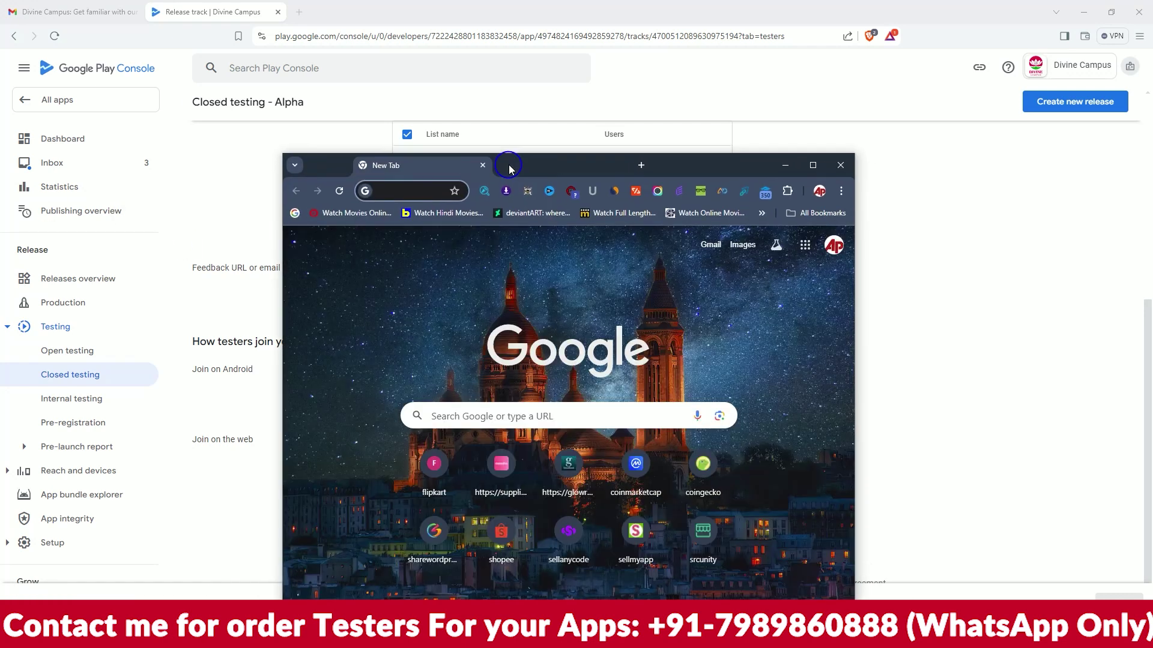
Step: Load the copied join link in a maximized browser window to view the Divine Campus store page, then close it
double_click(643, 160)
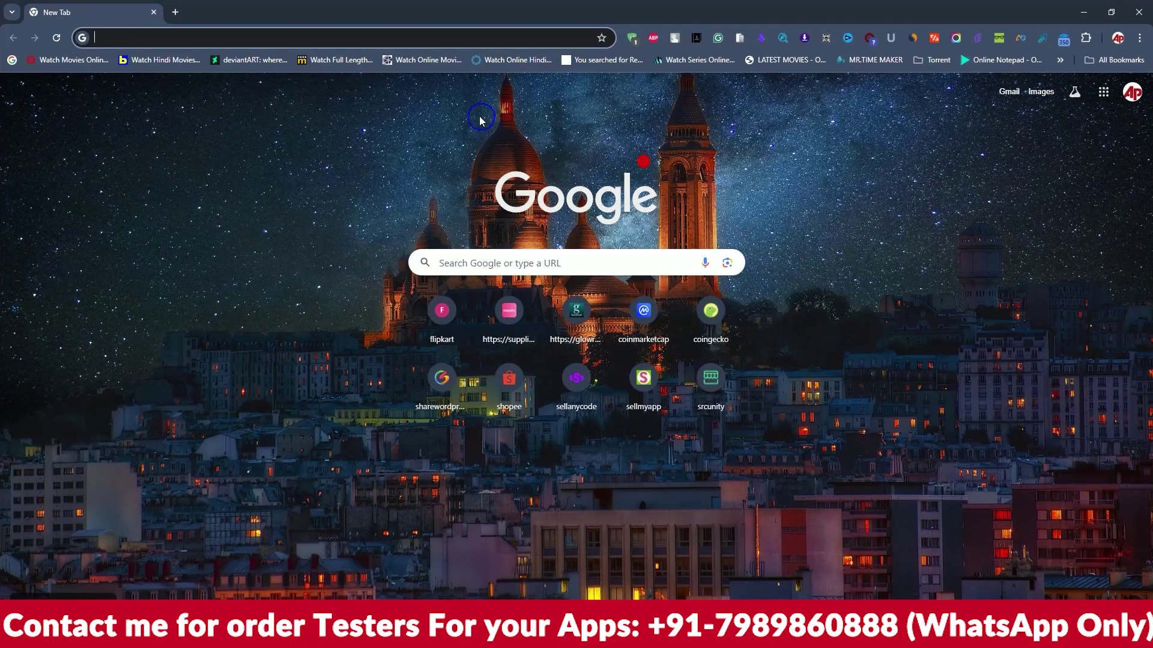
key(ctrl+v)
key(Return)
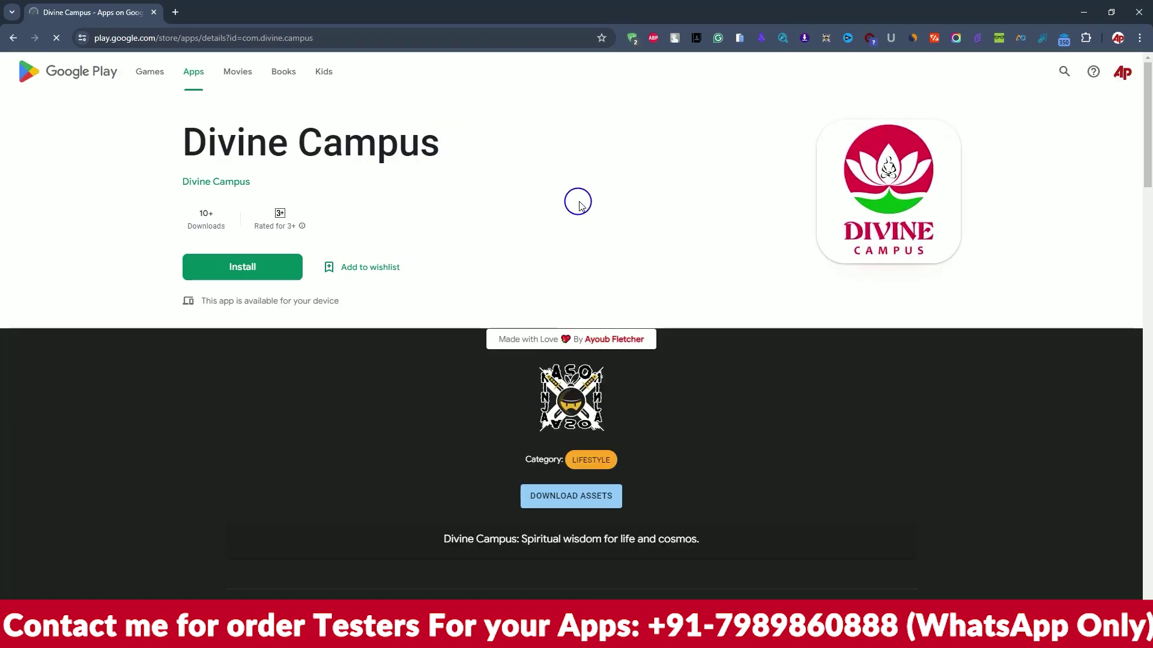
click(1139, 12)
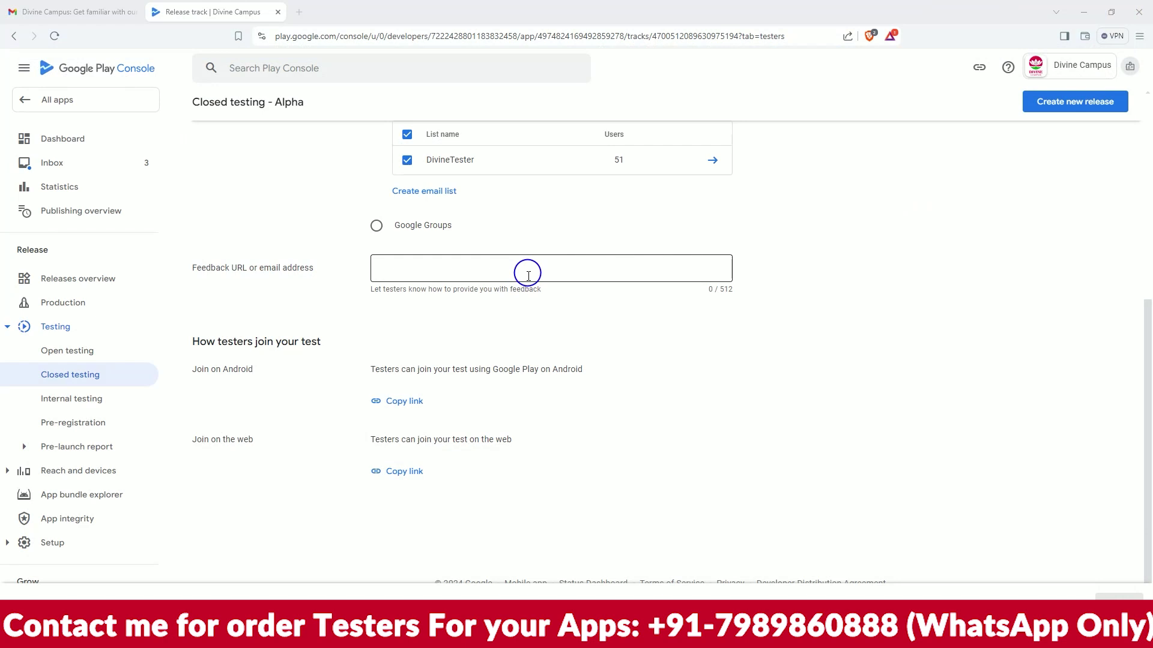
Step: Return to All apps and highlight Divine Campus's In review update status
scroll(713, 348, up, 5)
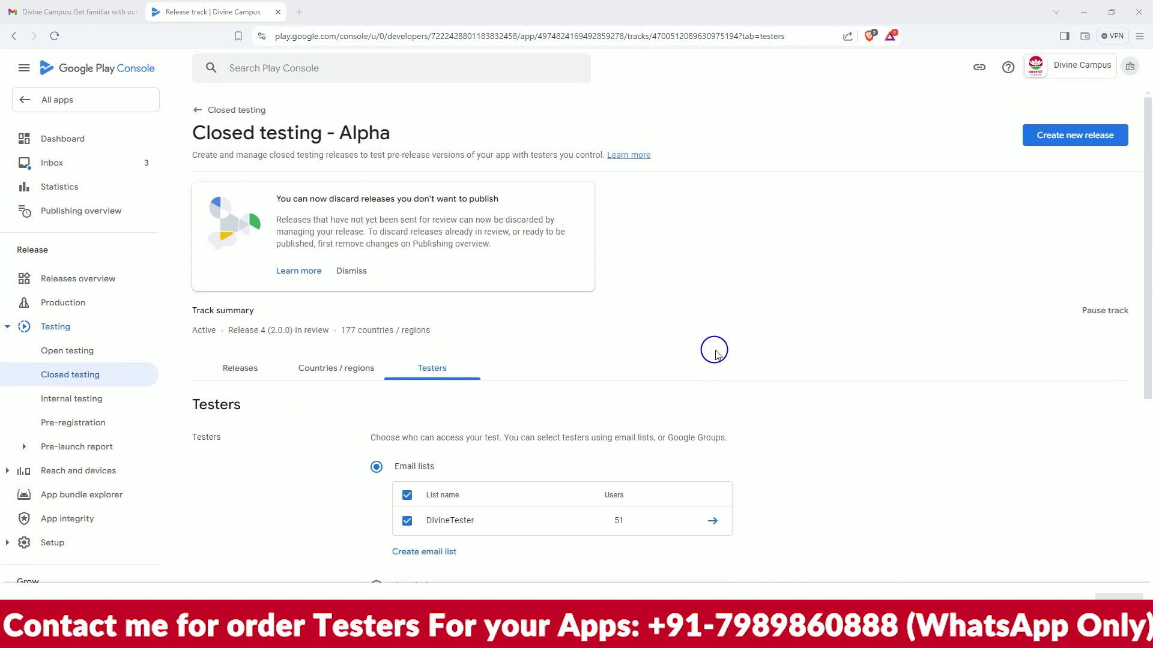
scroll(714, 354, down, 2)
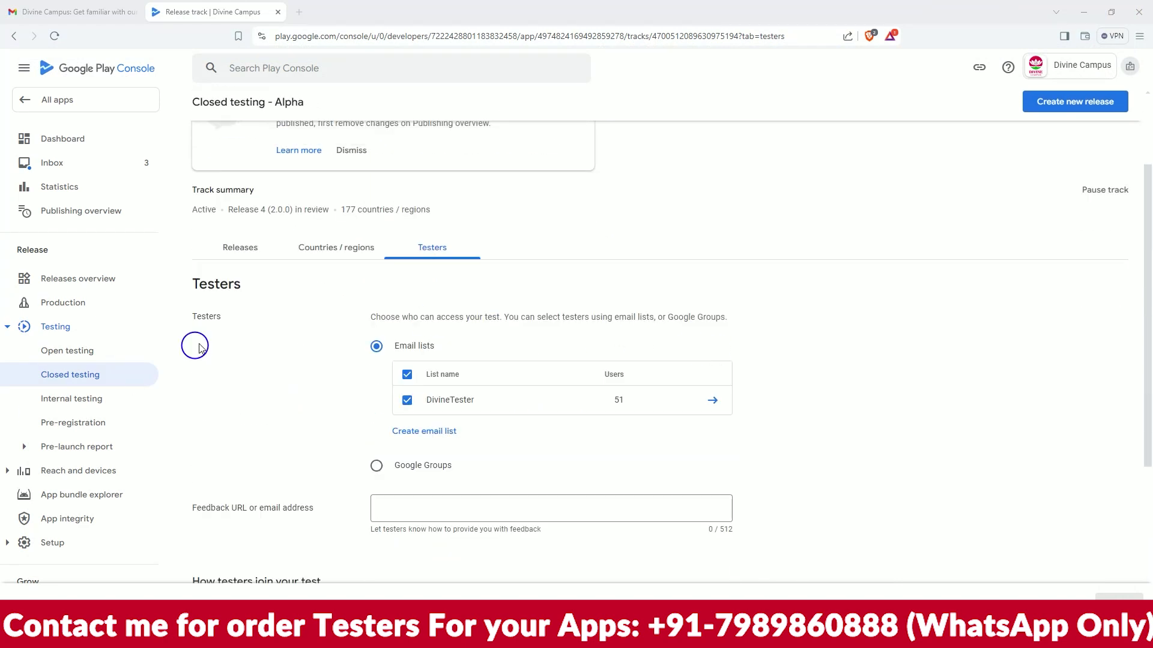
scroll(305, 330, up, 2)
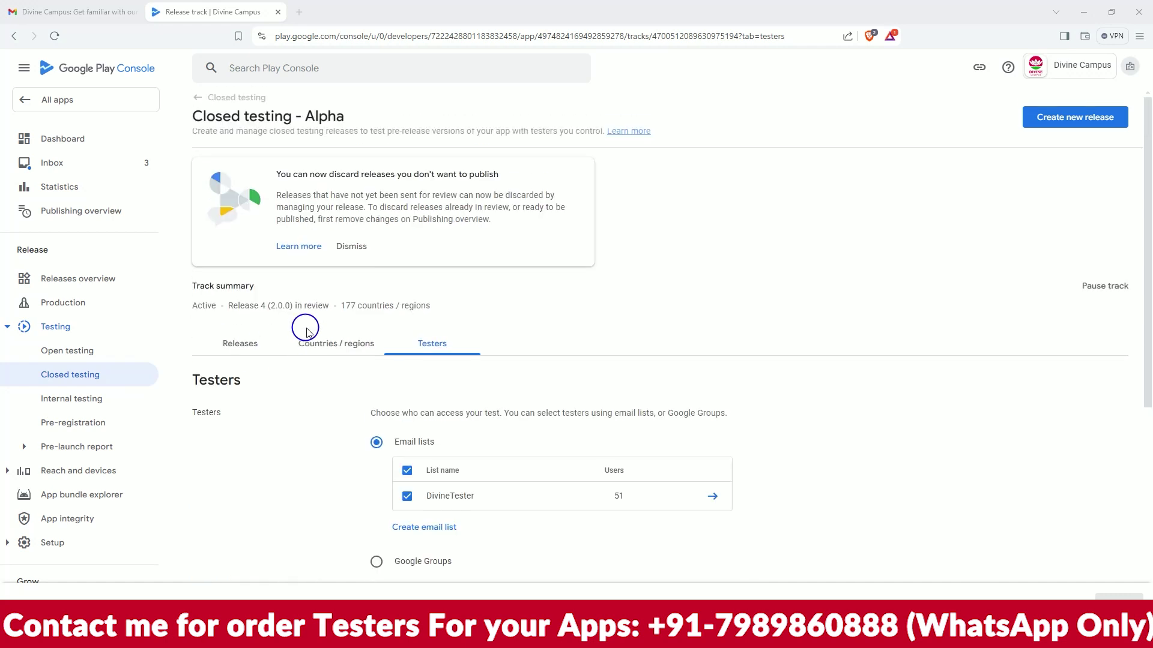
click(56, 102)
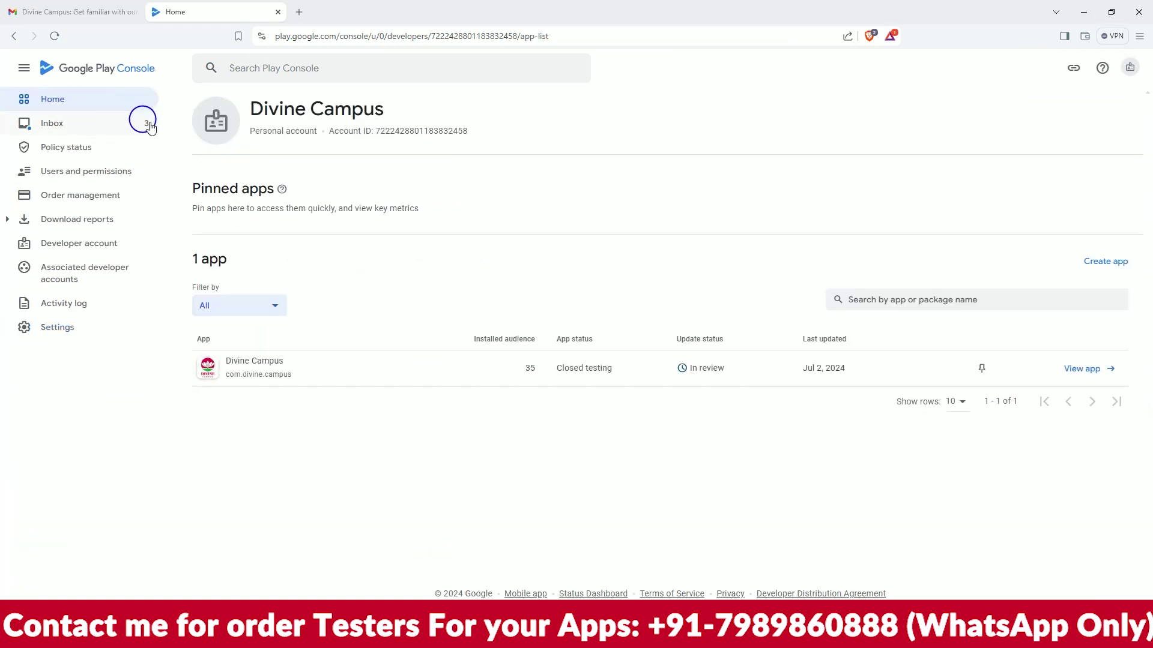
drag(667, 368, 729, 368)
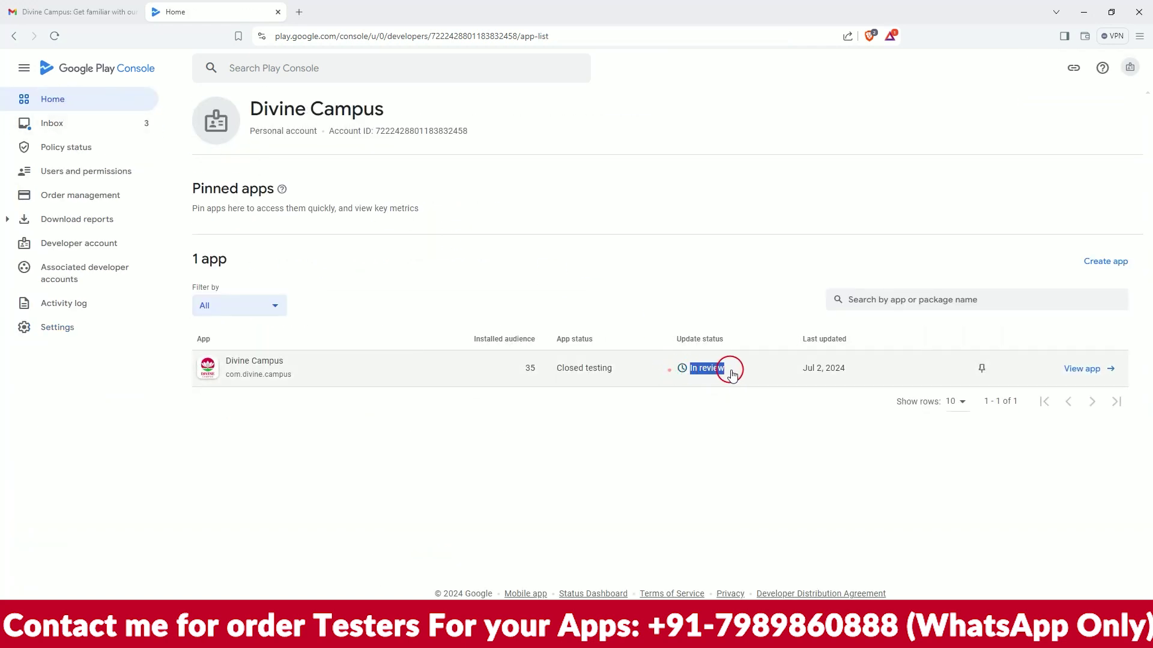
click(651, 374)
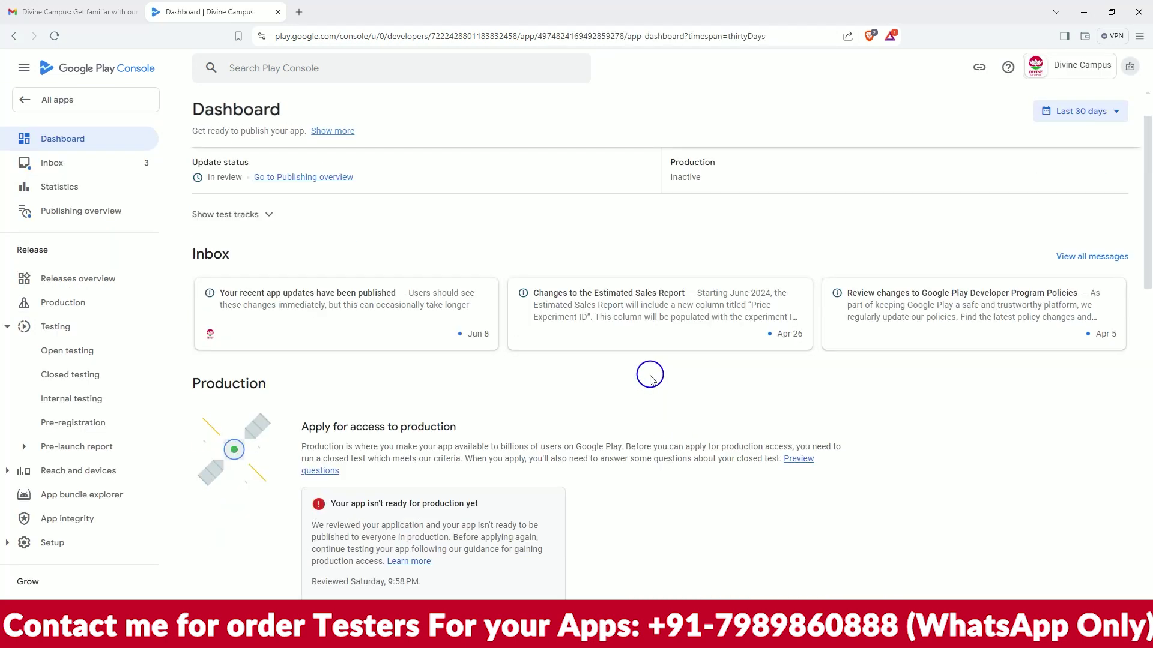
Step: Highlight the unmet 14-day, 20-tester closed testing requirement on the dashboard
scroll(650, 373, down, 5)
mouse_move(399, 405)
drag(324, 379, 572, 394)
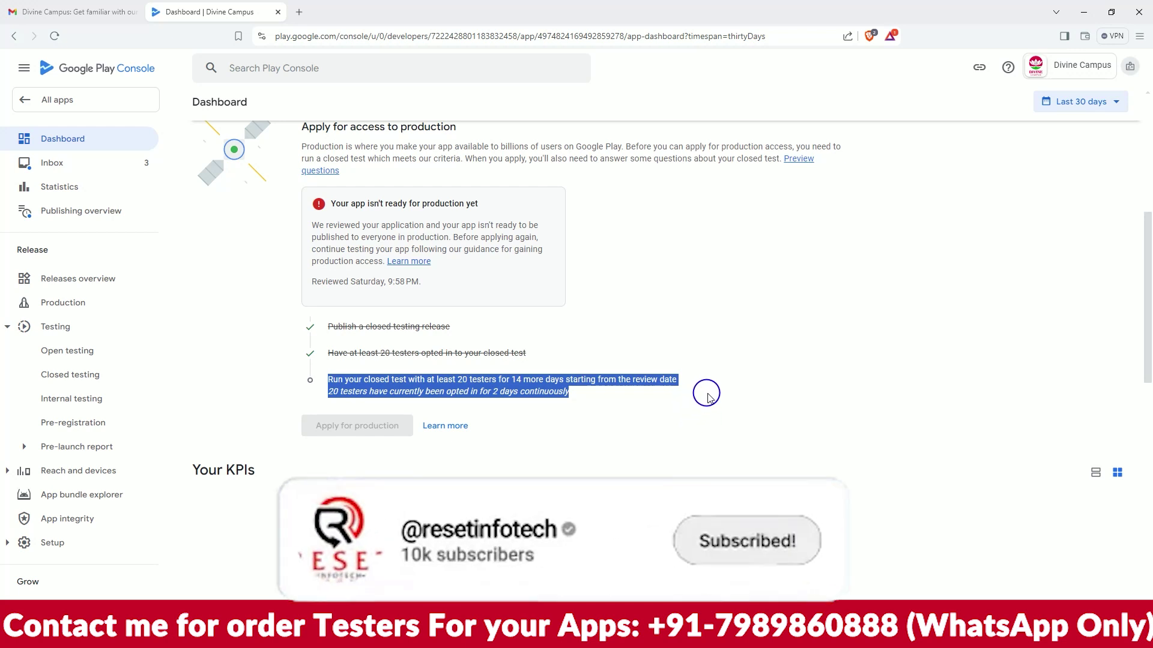
click(298, 13)
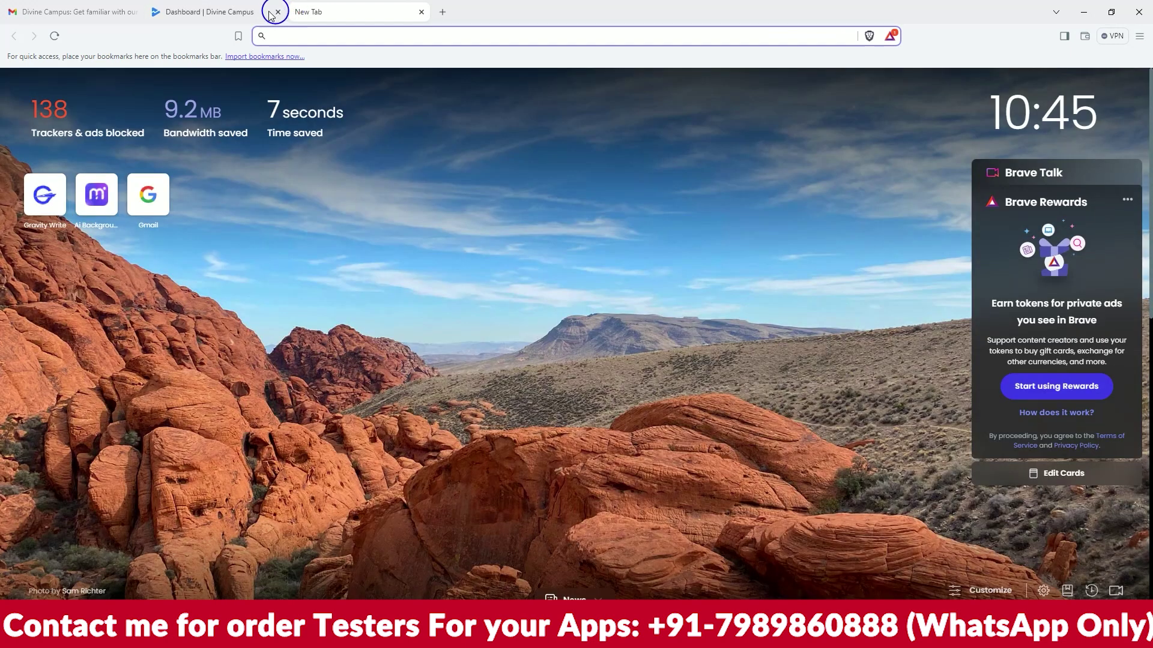
click(189, 11)
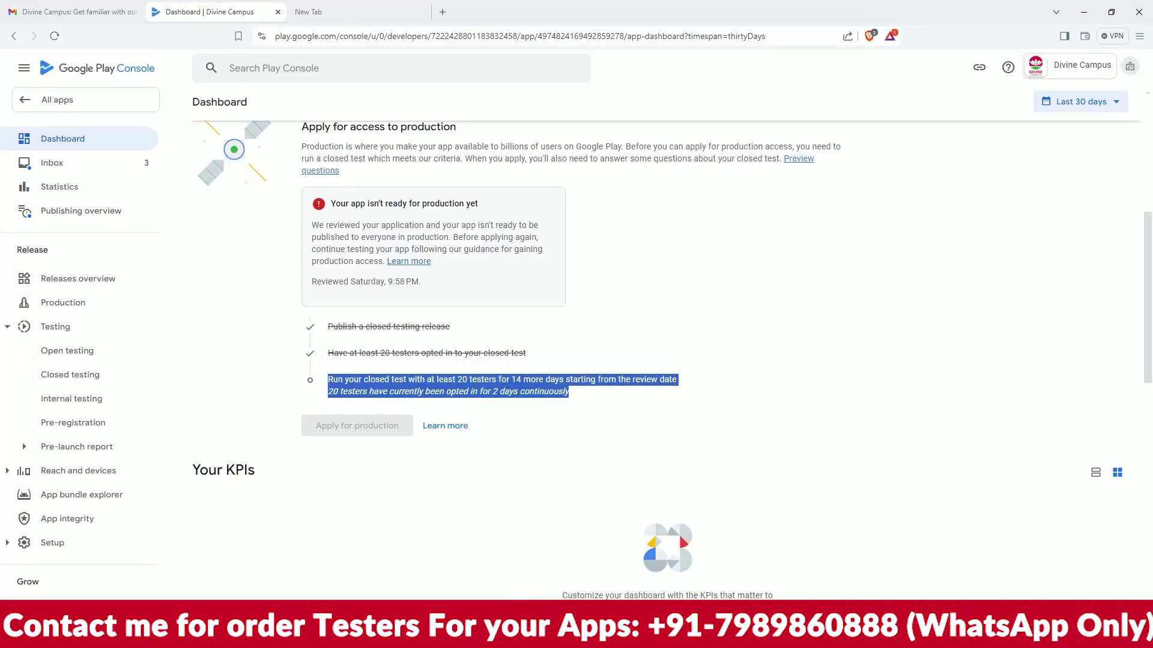
Step: Load resetinfotech.in in Chrome and open the 20 Tester page to show its 2499₹, 1999₹ and 1499₹ plans
click(345, 558)
key(Return)
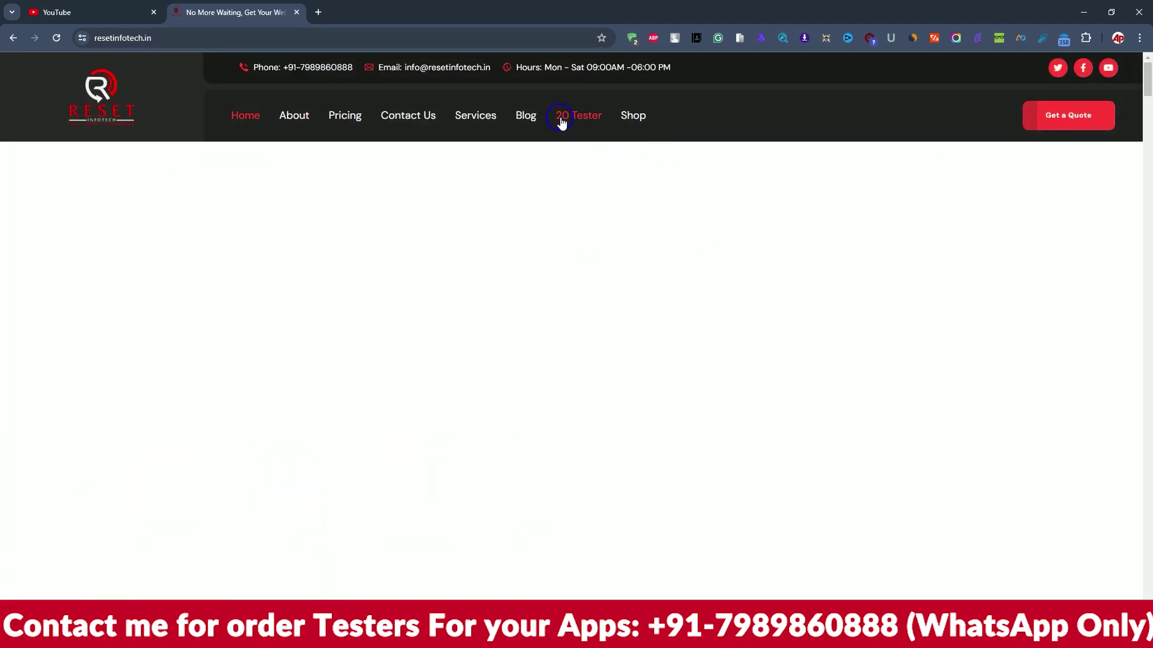
click(561, 118)
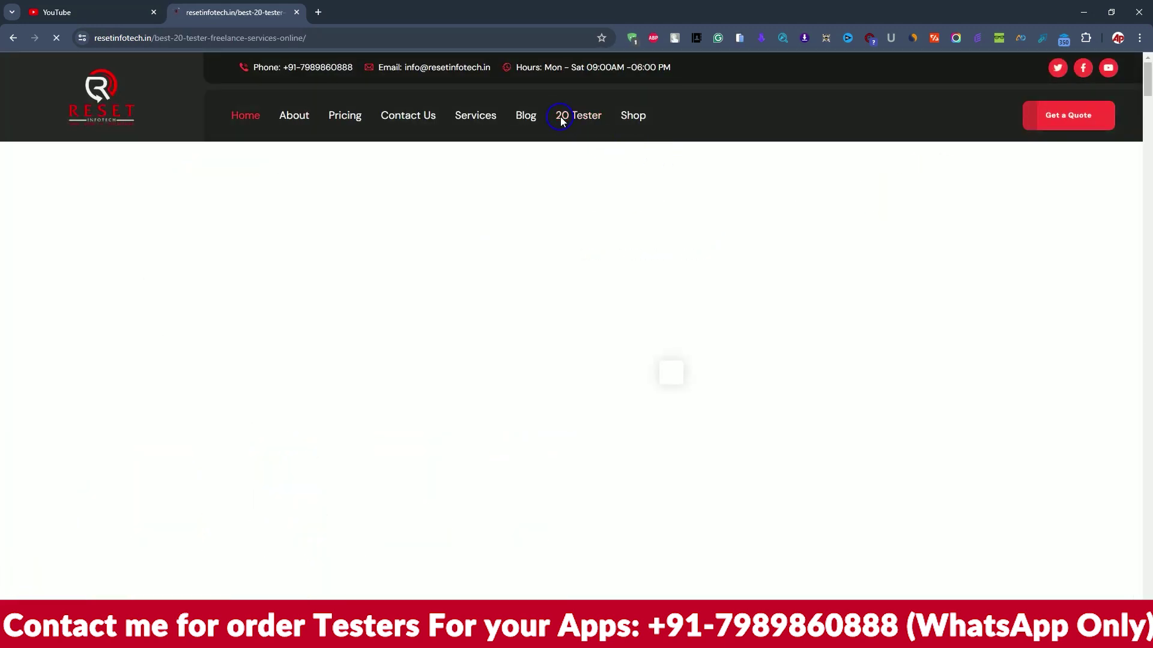
scroll(651, 254, down, 5)
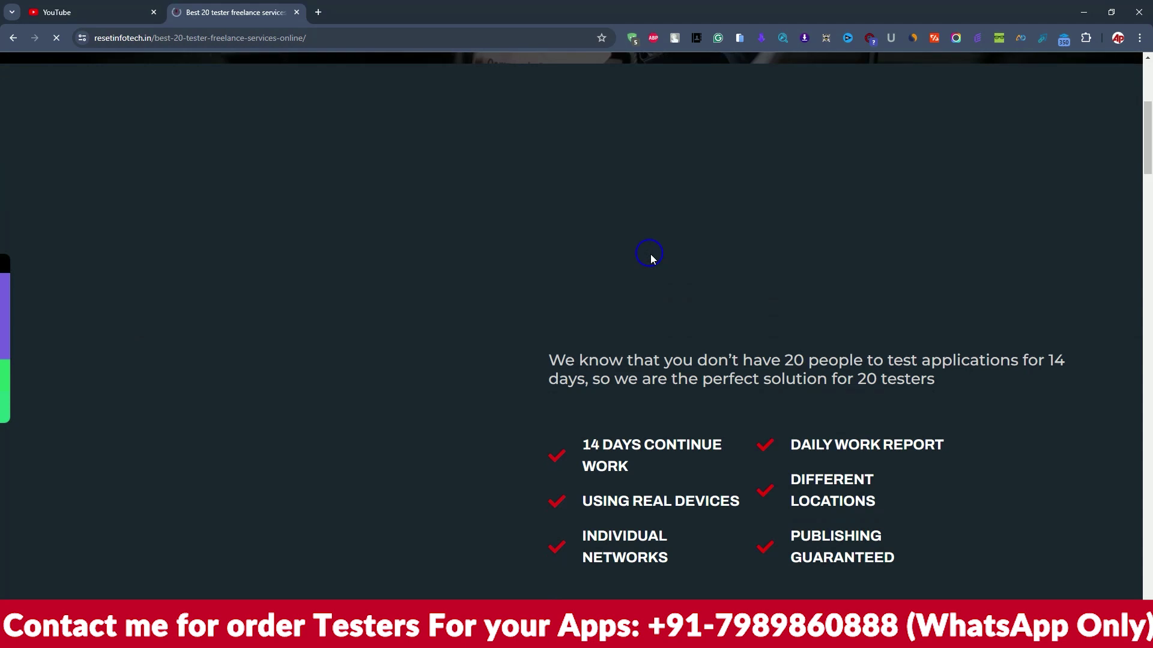
scroll(651, 254, down, 15)
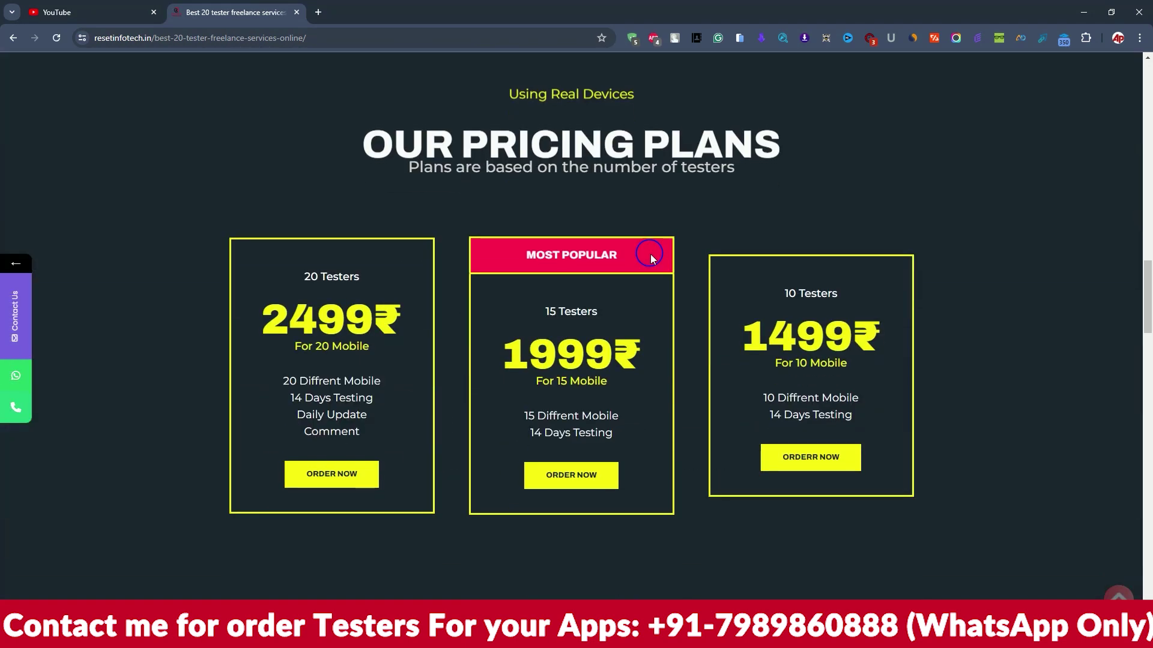